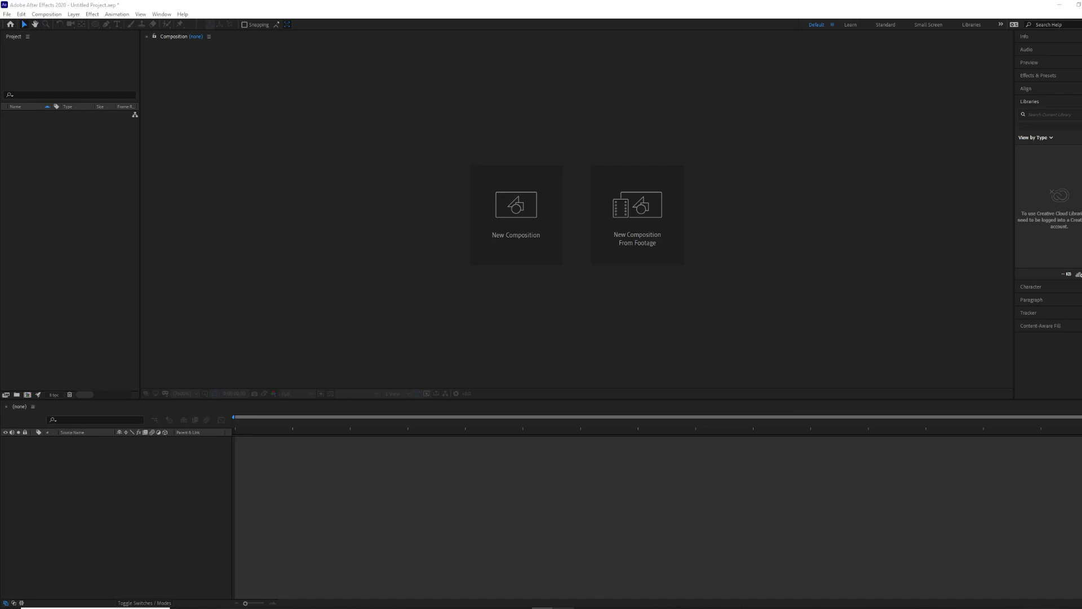
- Bring up the Chrome window showing the Matryoshka-1.jpg nesting-dolls photo
left_click(564, 575)
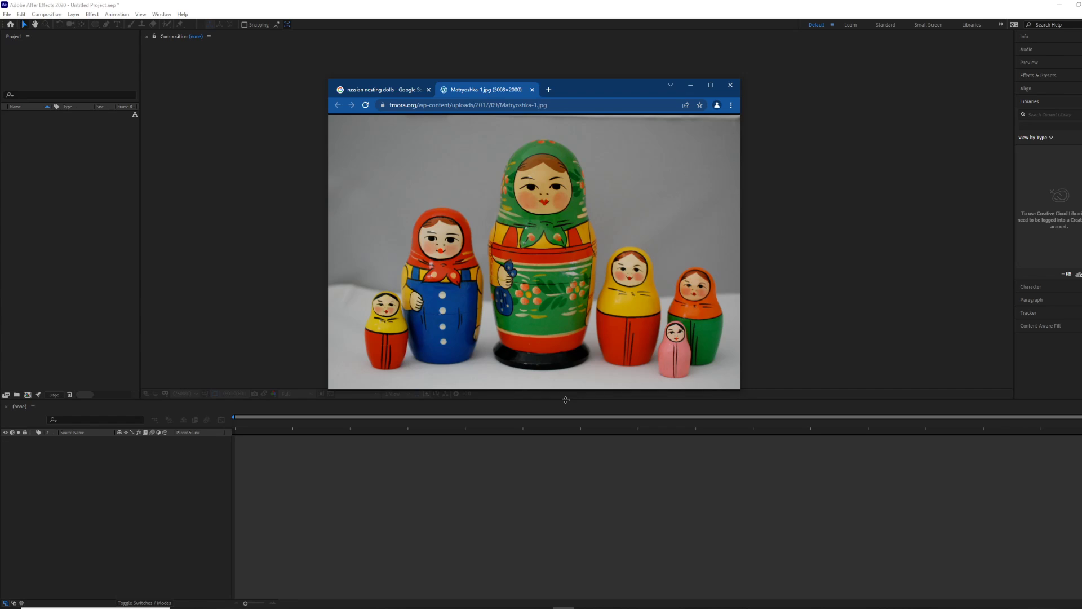
- Hide the Chrome photo window to return to the empty After Effects project
left_click(364, 6)
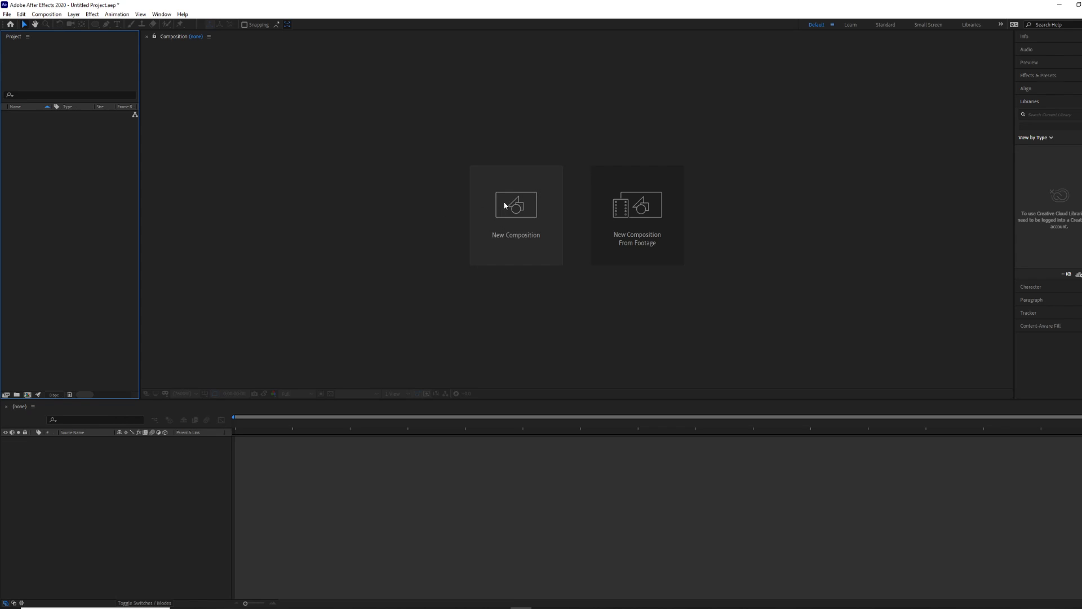
- Create Comp 1 at HDTV 1080 29.97 fps, 10 seconds, with a white background
left_click(527, 223)
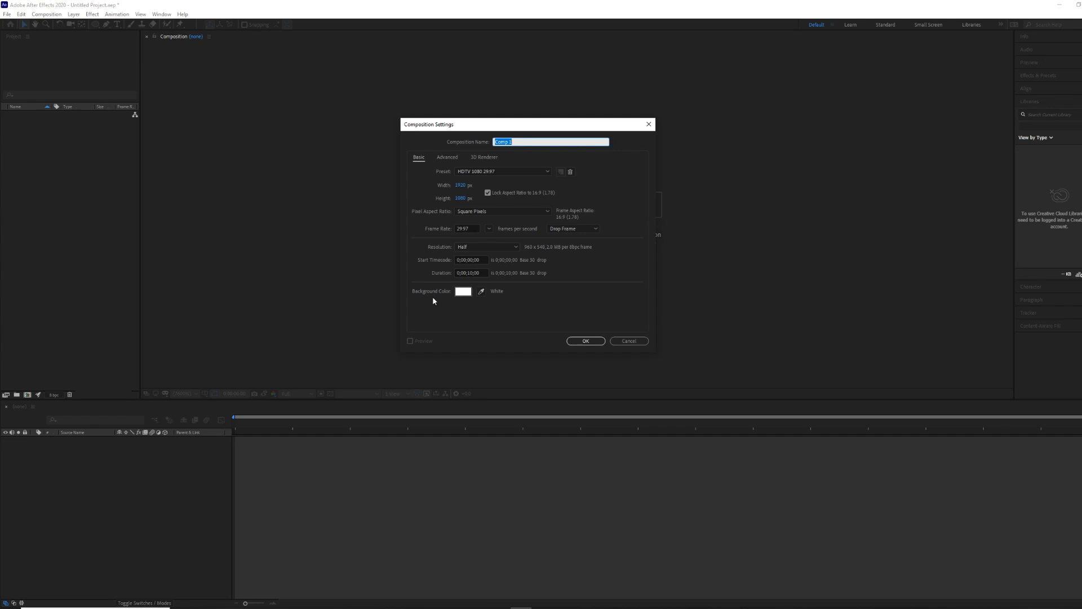
left_click(580, 341)
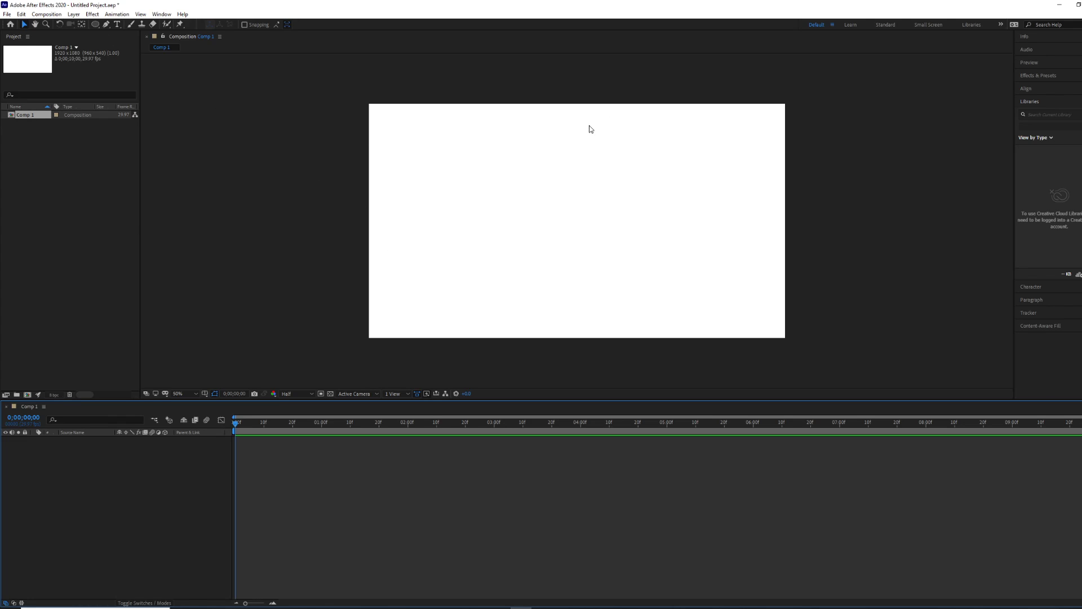
- Choose the Ellipse tool with a teal-blue 48A1BA fill colour
mouse_move(96, 25)
left_mouse_down()
mouse_move(126, 63)
mouse_move(143, 43)
left_mouse_up()
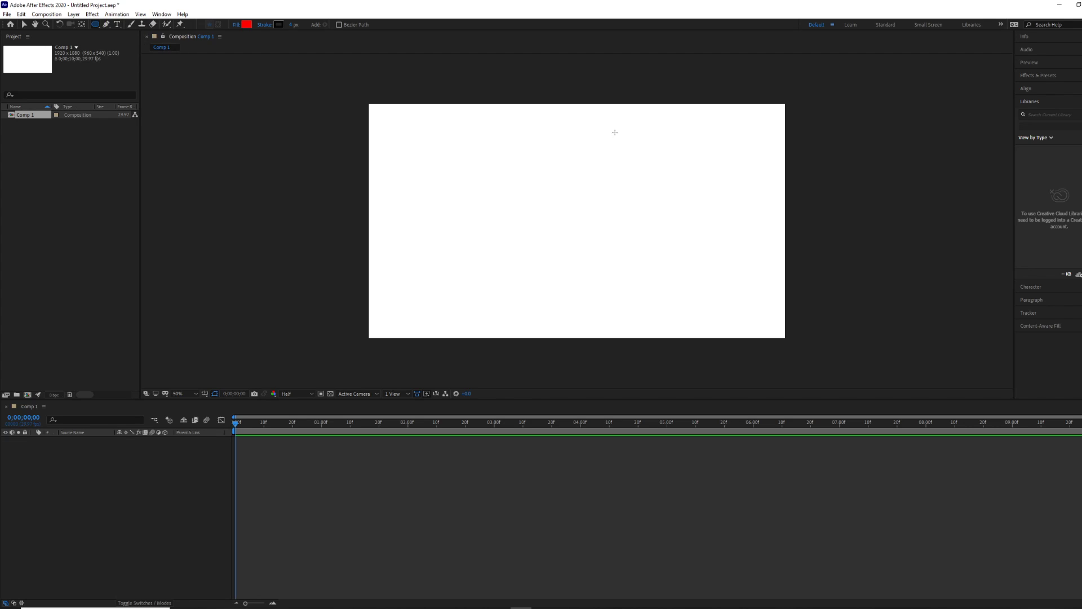
left_click(247, 25)
left_click_drag(575, 299, 575, 305)
left_click(519, 283)
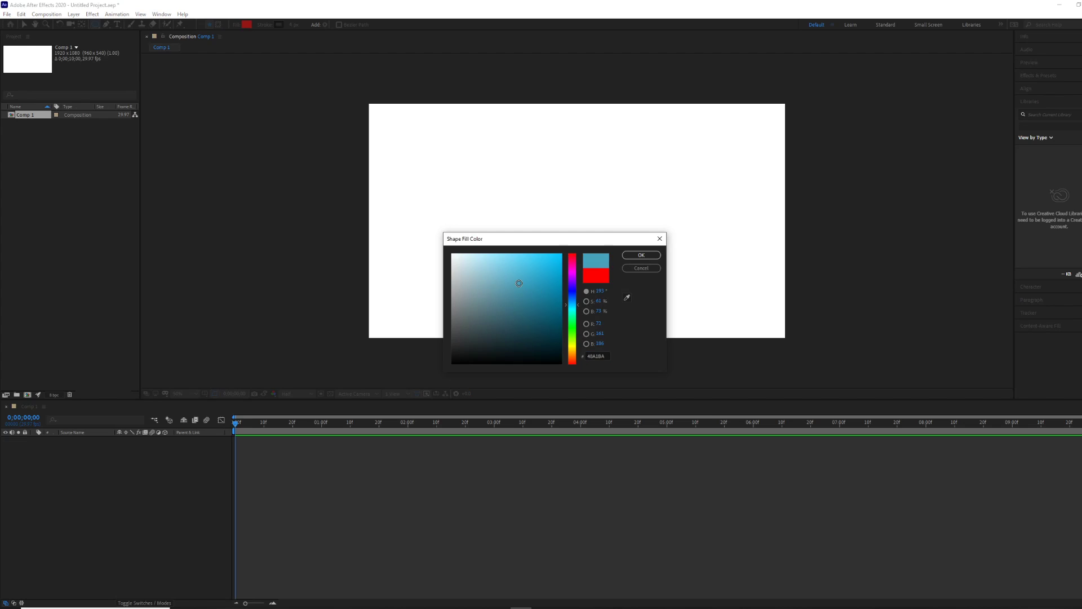
left_click(641, 255)
- Draw the teal circle near the centre of Comp 1 and view it at 100%
left_click(556, 195)
left_click_drag(555, 194, 605, 256)
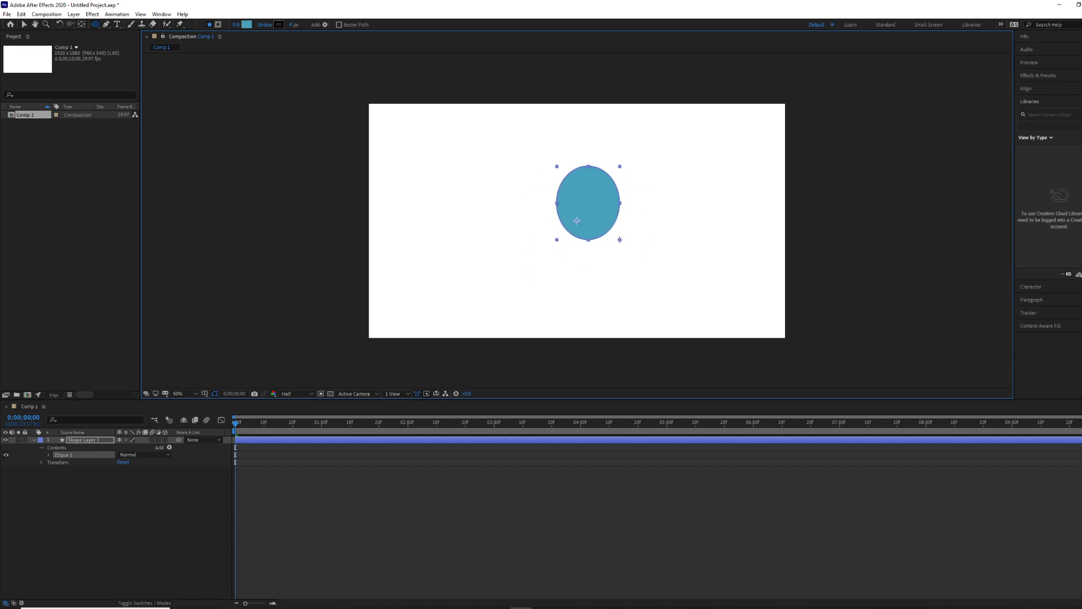
left_click_drag(613, 280, 601, 235)
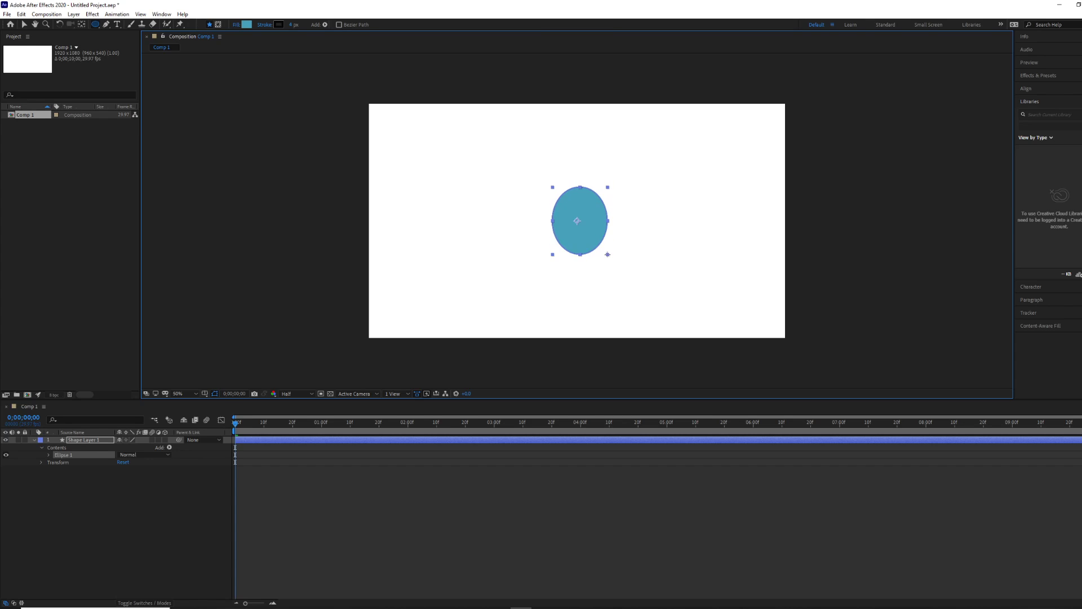
left_click_drag(606, 253, 611, 257)
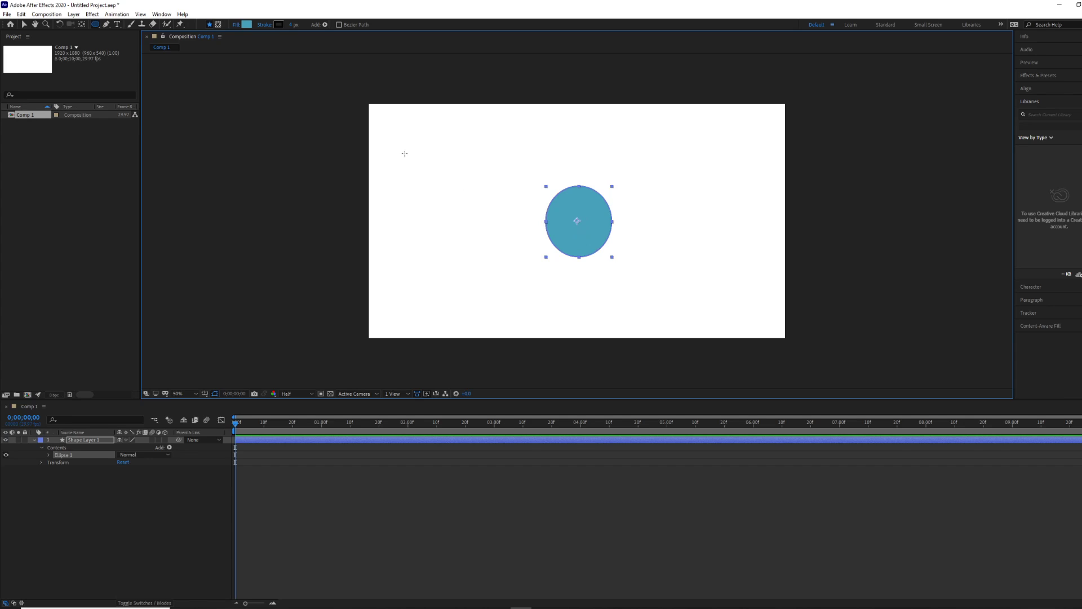
left_click(195, 393)
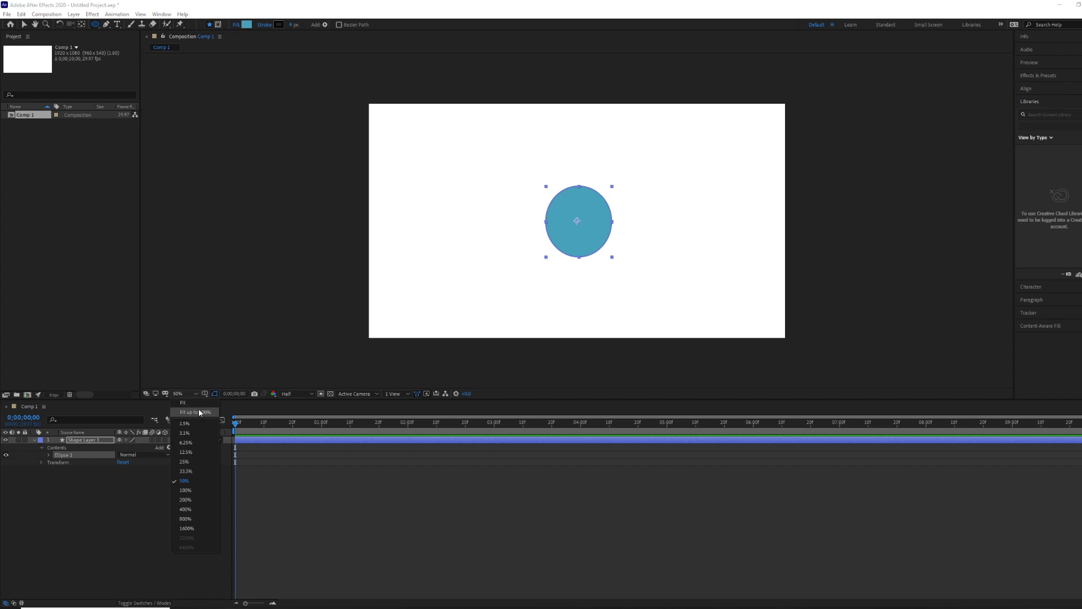
left_click(198, 411)
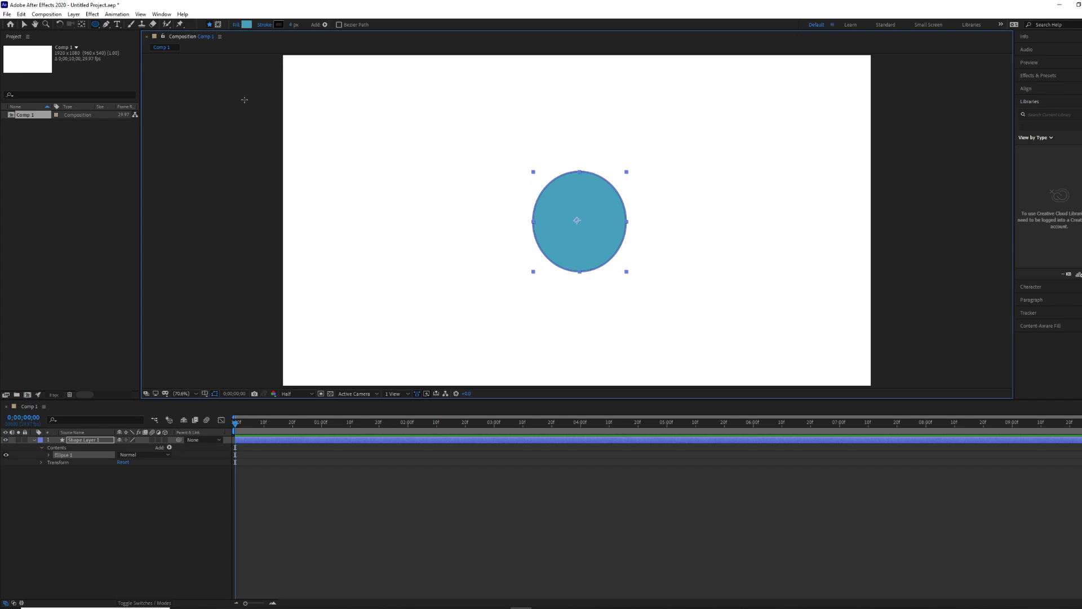
- Draw two white-filled eye ellipses inside the teal circle
left_click_drag(549, 200, 578, 233)
left_click(246, 24)
left_click_drag(460, 296, 451, 254)
left_click(641, 255)
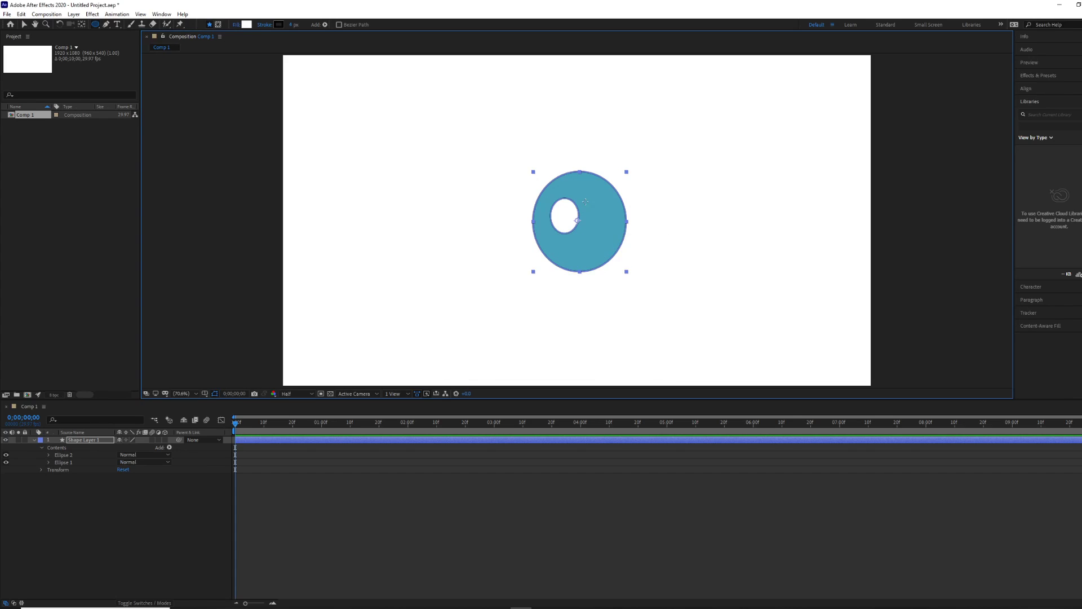
left_click_drag(585, 201, 612, 228)
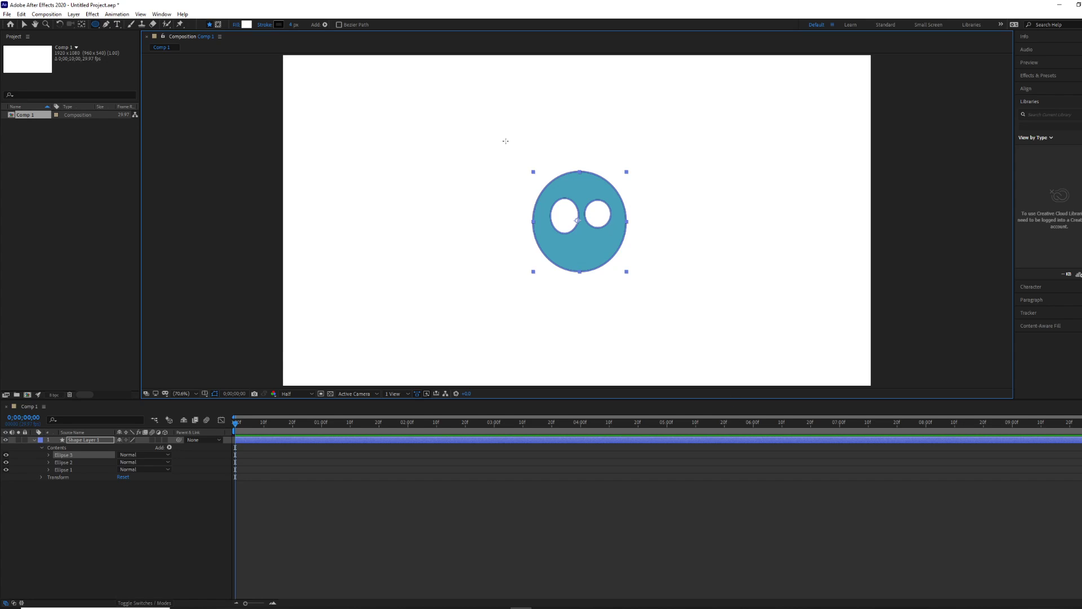
left_click(247, 24)
mouse_move(526, 299)
left_mouse_down()
mouse_move(480, 273)
mouse_move(506, 307)
mouse_move(483, 333)
mouse_move(428, 240)
mouse_move(388, 215)
left_mouse_up()
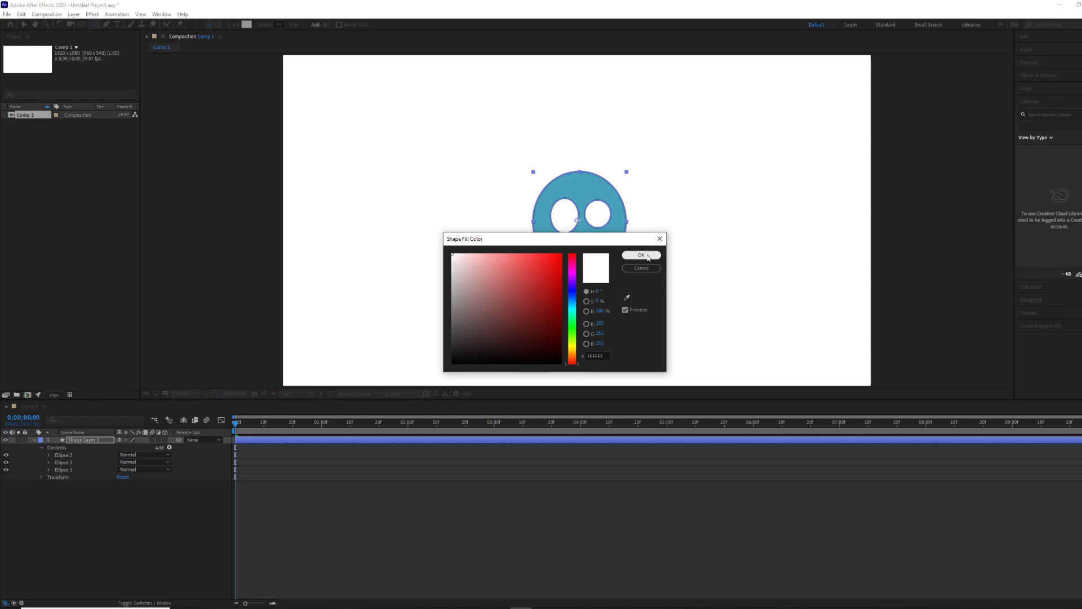
left_click(644, 255)
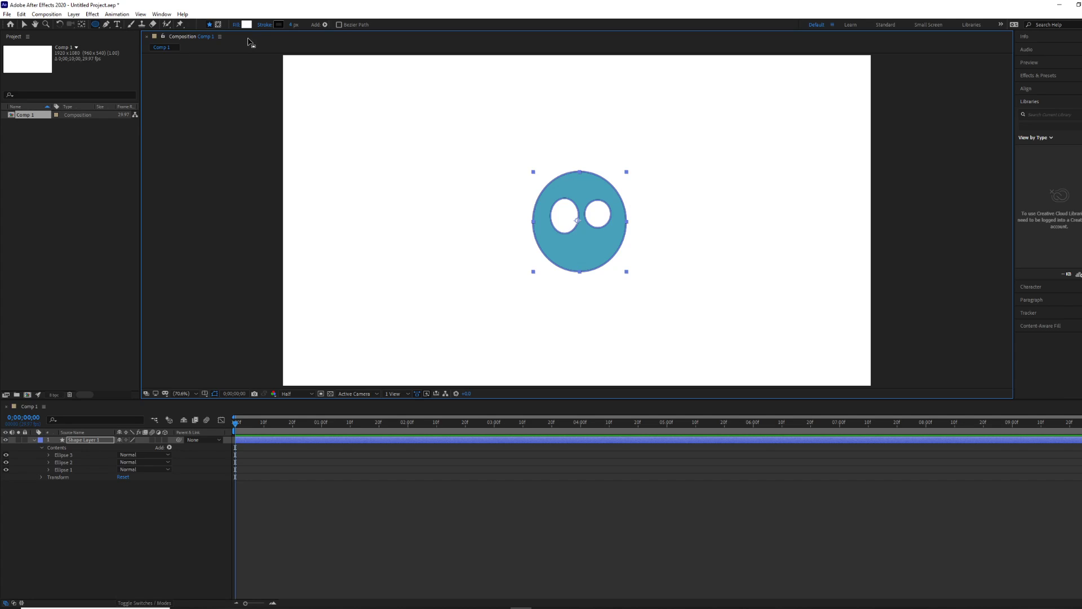
- Draw small black pupils inside both white eyes
left_click_drag(560, 221, 575, 232)
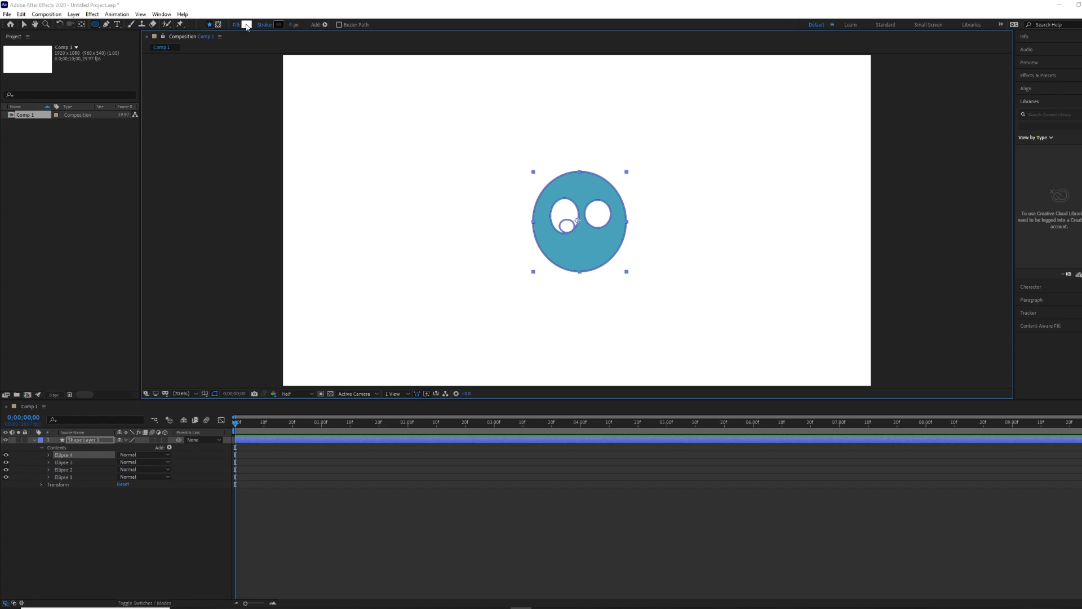
left_click(246, 24)
left_click(641, 254)
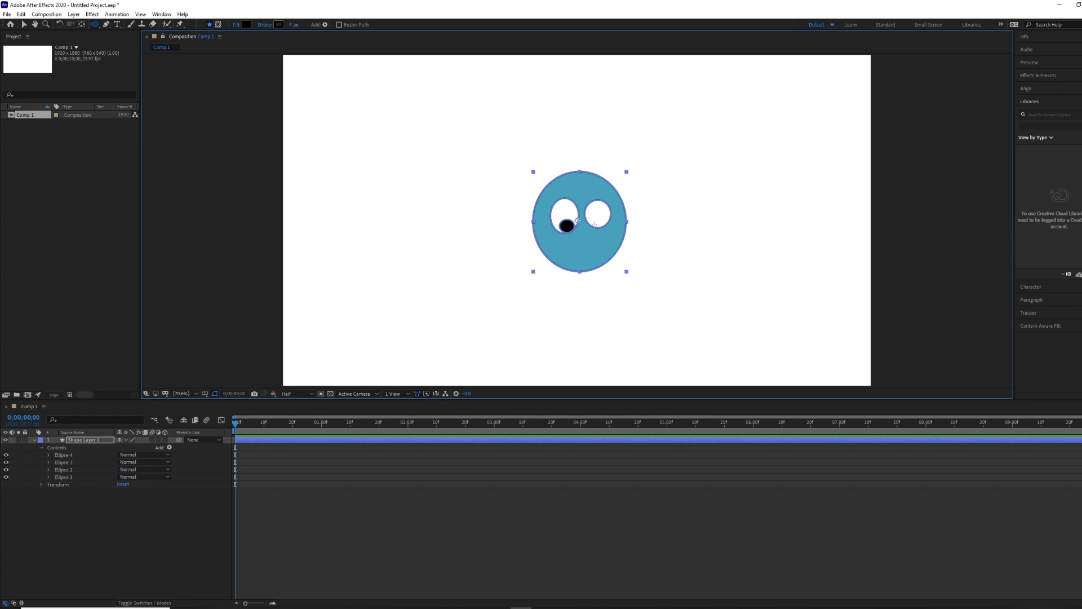
mouse_move(589, 214)
left_mouse_down()
mouse_move(604, 233)
mouse_move(601, 225)
left_mouse_up()
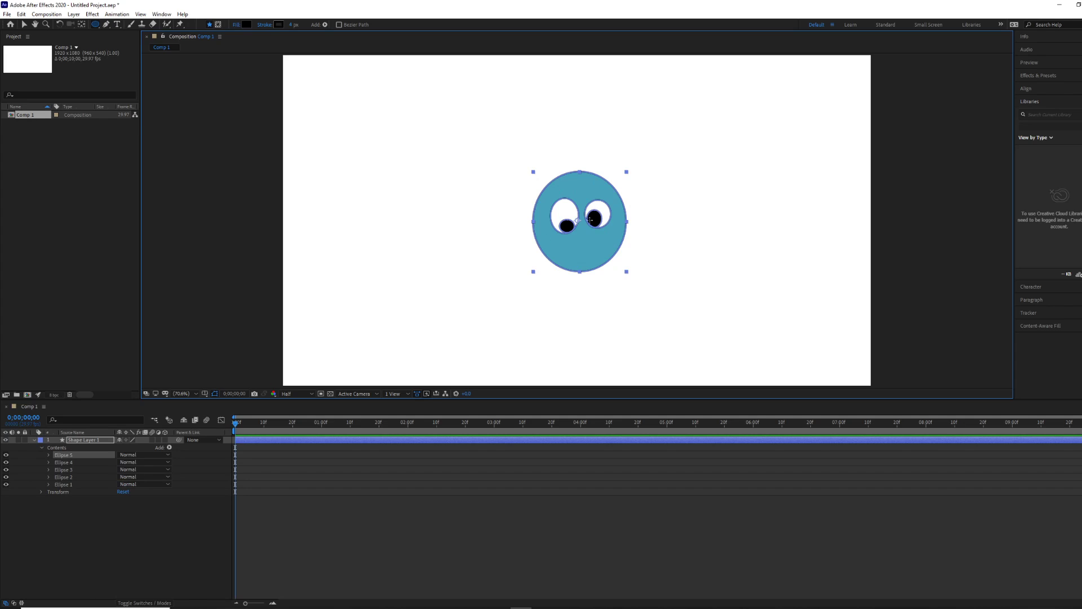
left_click(24, 24)
left_click(683, 142)
- Undo the accidental face move and delete the stray separate mouth layer
left_click(584, 238)
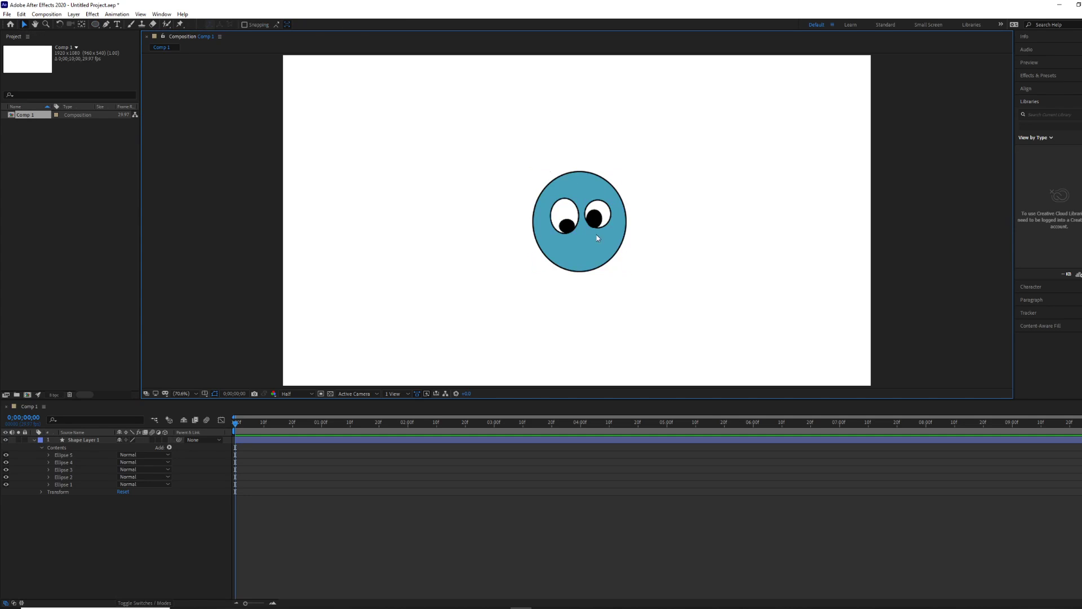
left_click(710, 196)
left_click(96, 25)
left_click_drag(587, 252, 370, 183)
left_click(24, 24)
left_click(401, 133)
left_click_drag(611, 265, 539, 244)
key("ctrl+z")
left_click(373, 187)
key("Delete")
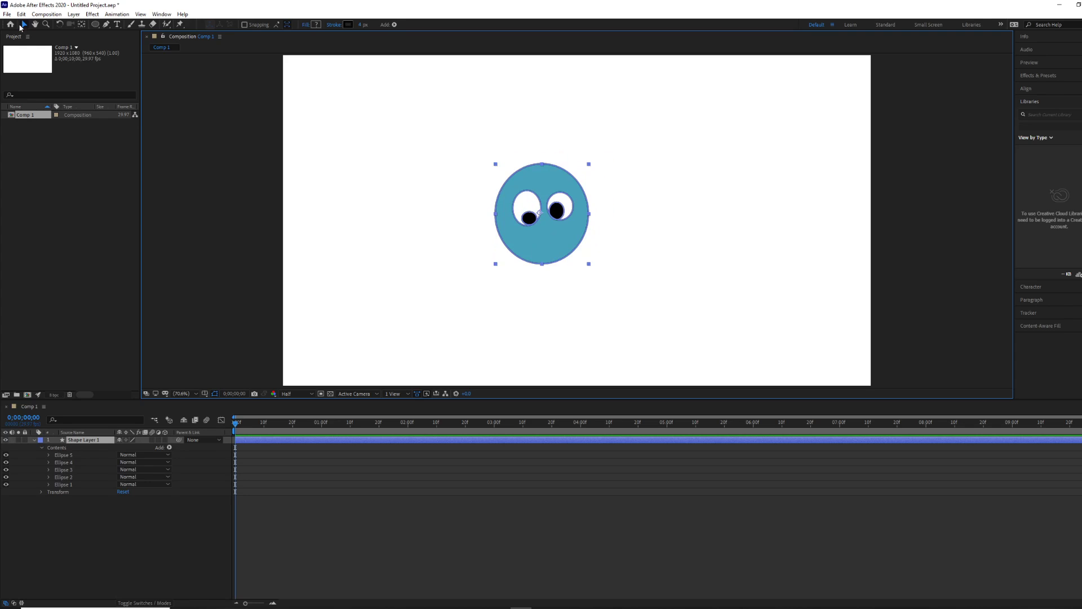
- Draw a black oval mouth, Ellipse 6, below the eyes and make it taller
left_click(95, 25)
left_click(96, 25)
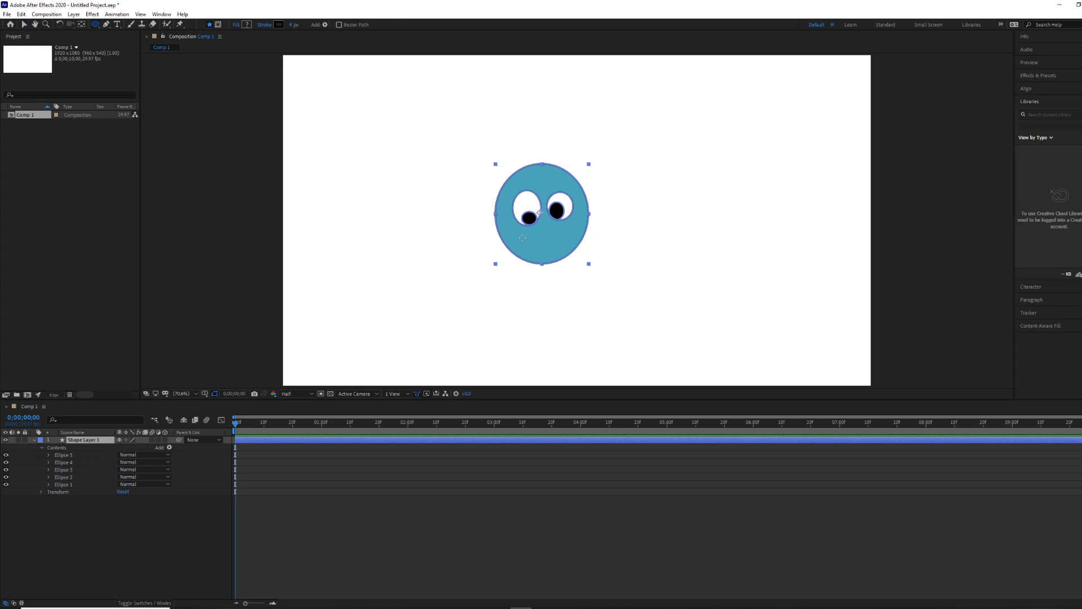
left_click_drag(524, 232, 562, 254)
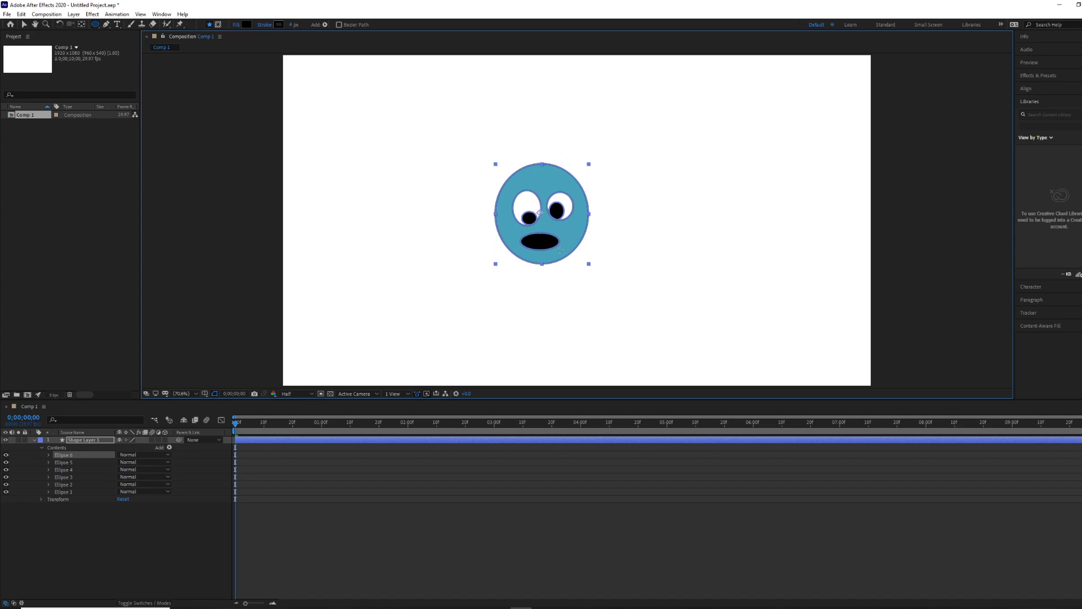
mouse_move(561, 251)
left_mouse_down()
mouse_move(550, 252)
mouse_move(571, 252)
left_mouse_up()
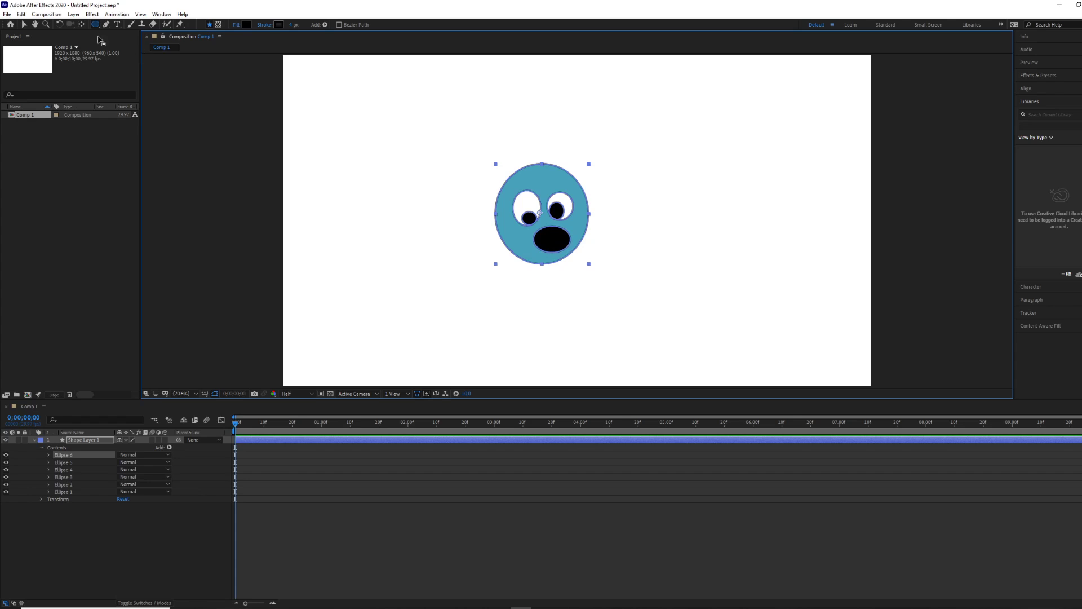
left_click(23, 24)
- Try moving the face around the frame, then return it toward the centre
left_click(461, 133)
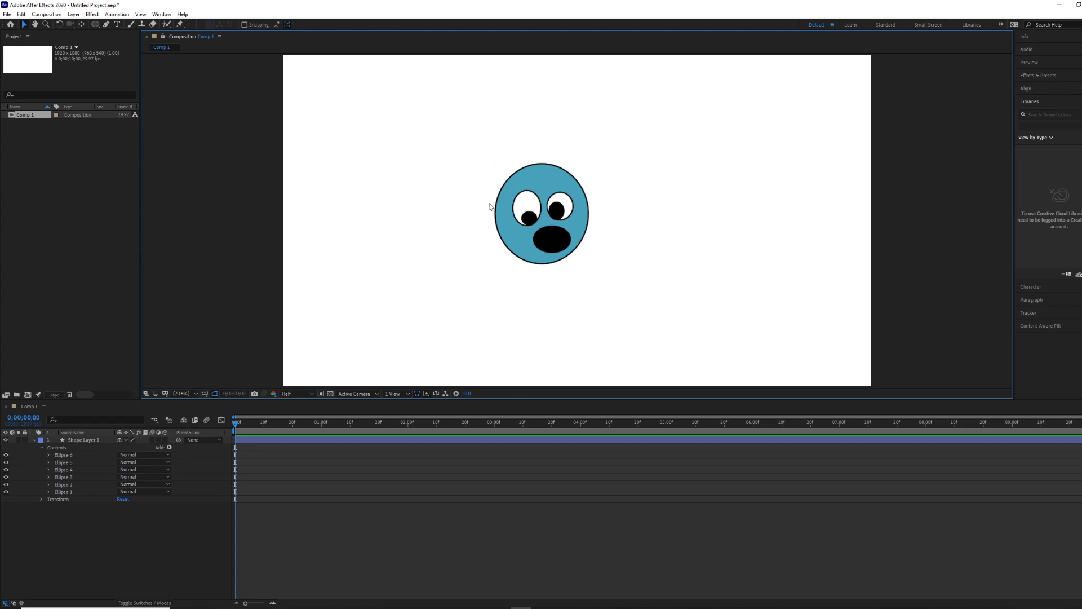
left_click(542, 171)
mouse_move(515, 169)
left_mouse_down()
mouse_move(674, 168)
mouse_move(517, 142)
mouse_move(621, 164)
left_mouse_up()
left_click(459, 218)
left_click_drag(562, 189, 531, 198)
left_click(386, 198)
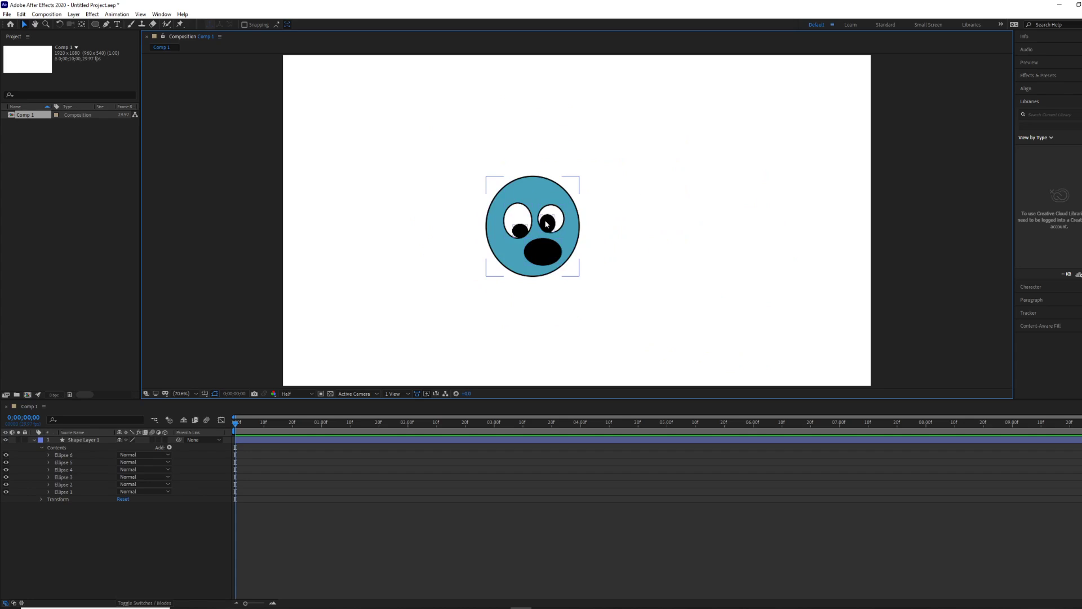
- Draw a red oval tongue, Ellipse 7, inside the black mouth
left_click(530, 187)
left_click(97, 25)
left_click(102, 25)
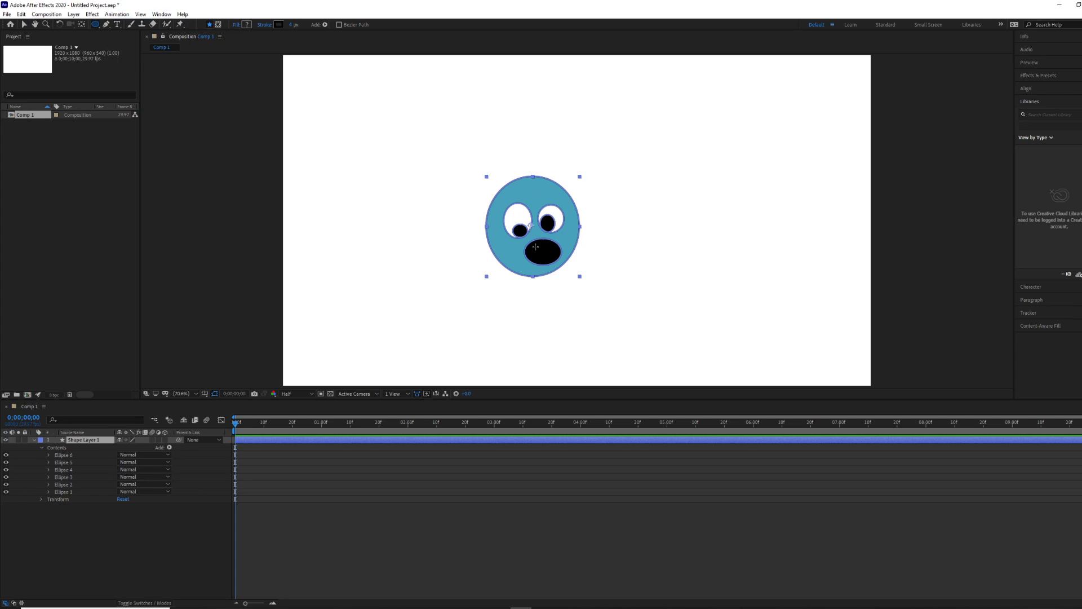
left_click_drag(536, 254, 553, 264)
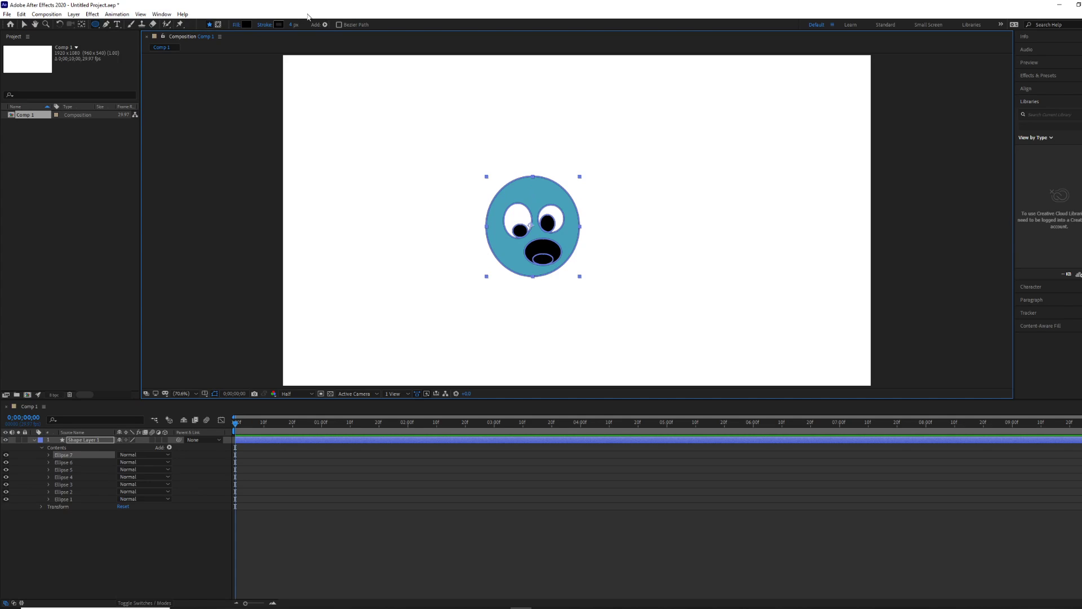
left_click(246, 25)
mouse_move(505, 296)
left_mouse_down()
mouse_move(541, 253)
mouse_move(528, 282)
left_mouse_up()
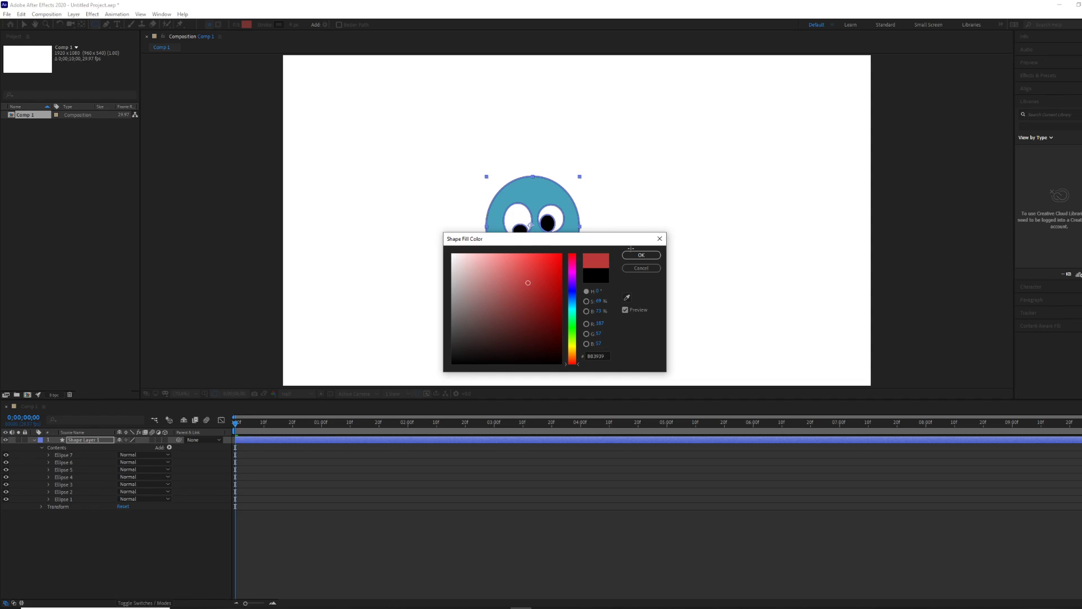
left_click(632, 254)
- Shift the face up and to the left in the frame
left_click(23, 24)
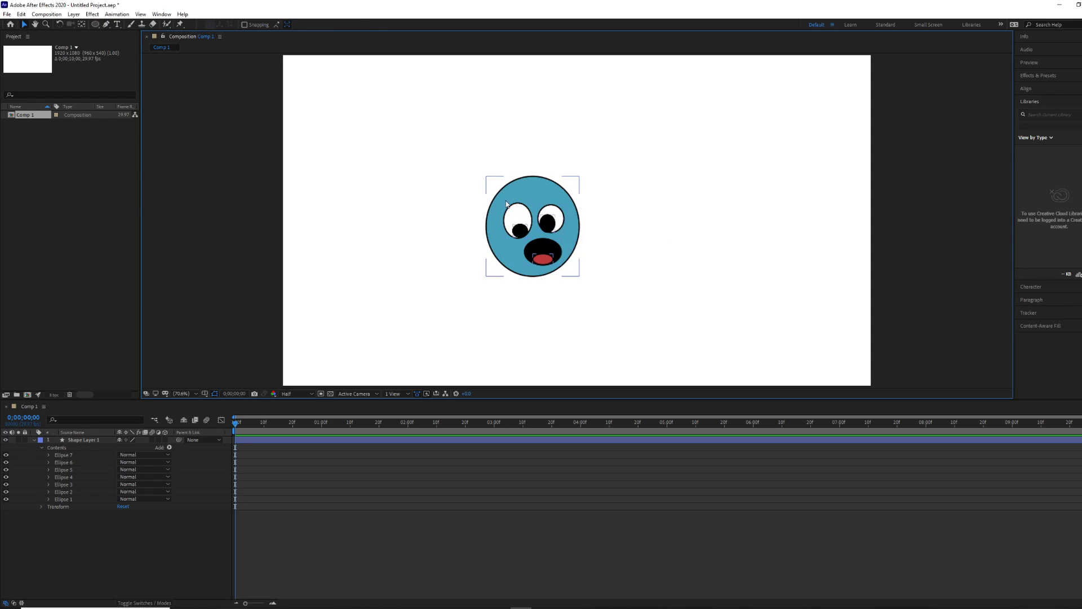
mouse_move(497, 190)
left_mouse_down()
mouse_move(557, 195)
mouse_move(615, 249)
mouse_move(477, 196)
mouse_move(576, 149)
mouse_move(522, 157)
left_mouse_up()
left_click(411, 133)
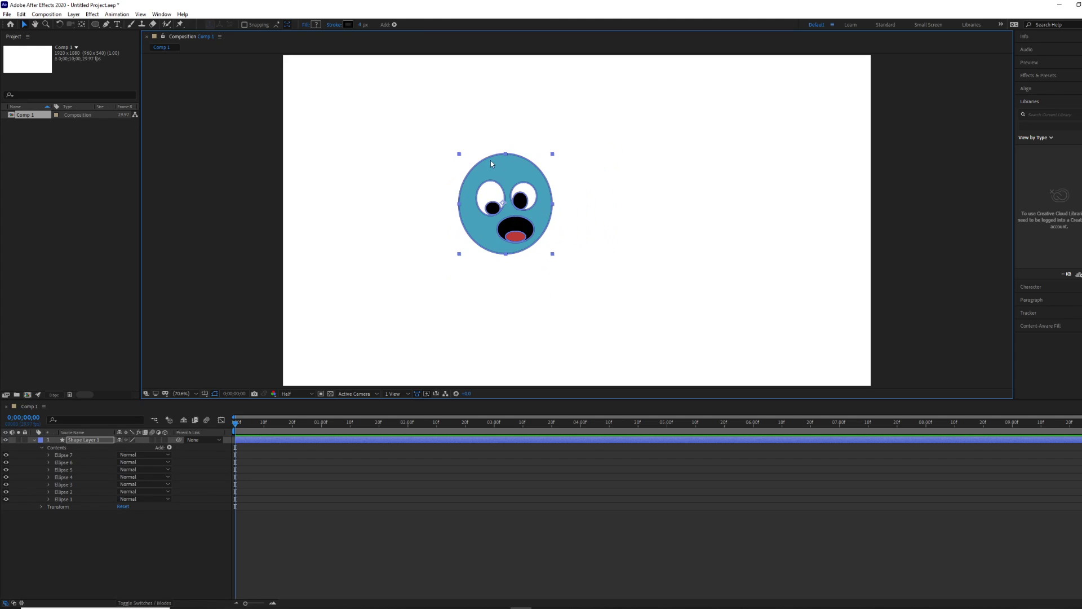
- Move the face down and right, just below centre, and expand its ellipse contents
left_click(433, 173)
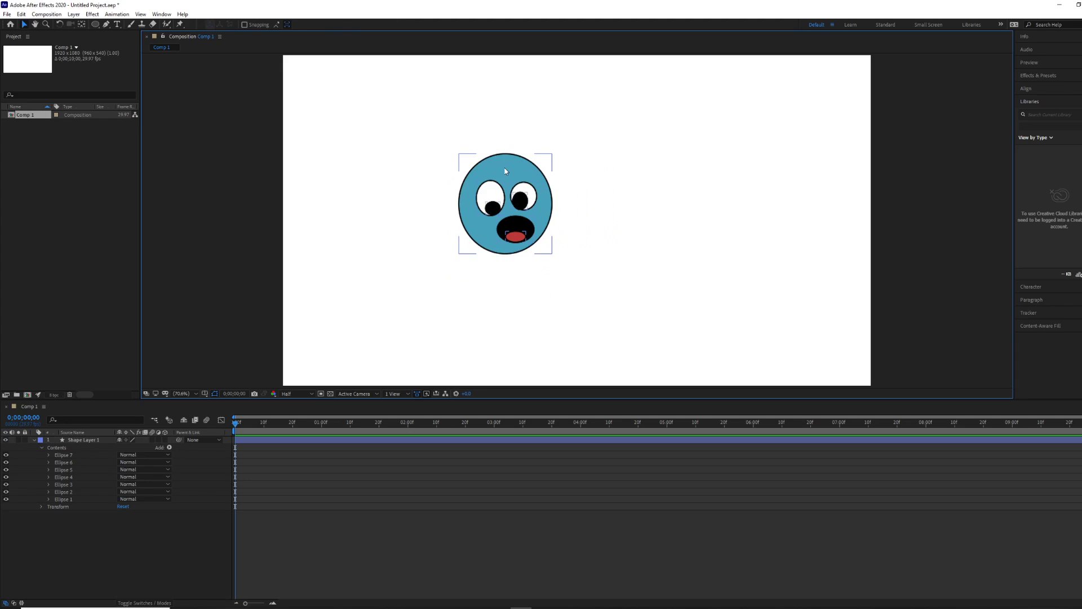
left_click_drag(506, 171, 576, 187)
mouse_move(541, 220)
left_mouse_down()
mouse_move(589, 276)
mouse_move(589, 296)
left_mouse_up()
left_click(662, 316)
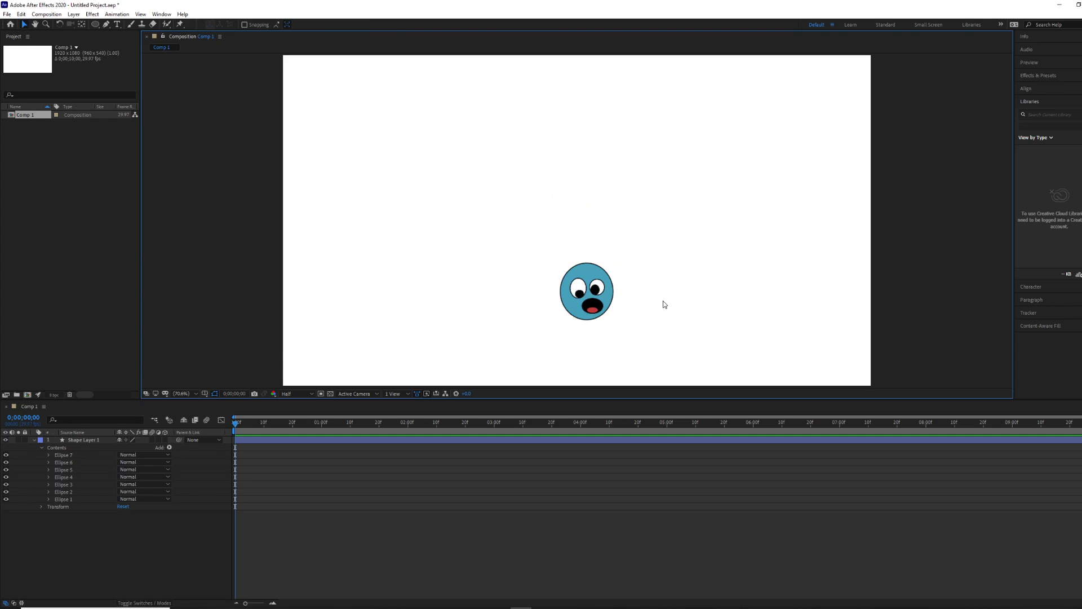
left_click(600, 276)
left_click(418, 244)
left_click(587, 273)
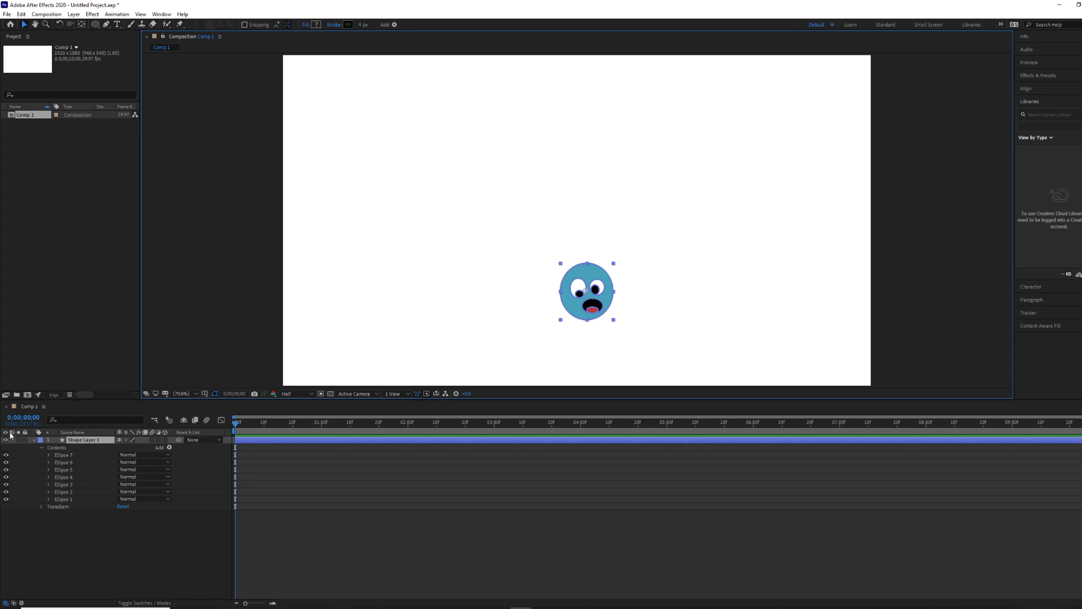
left_click(42, 448)
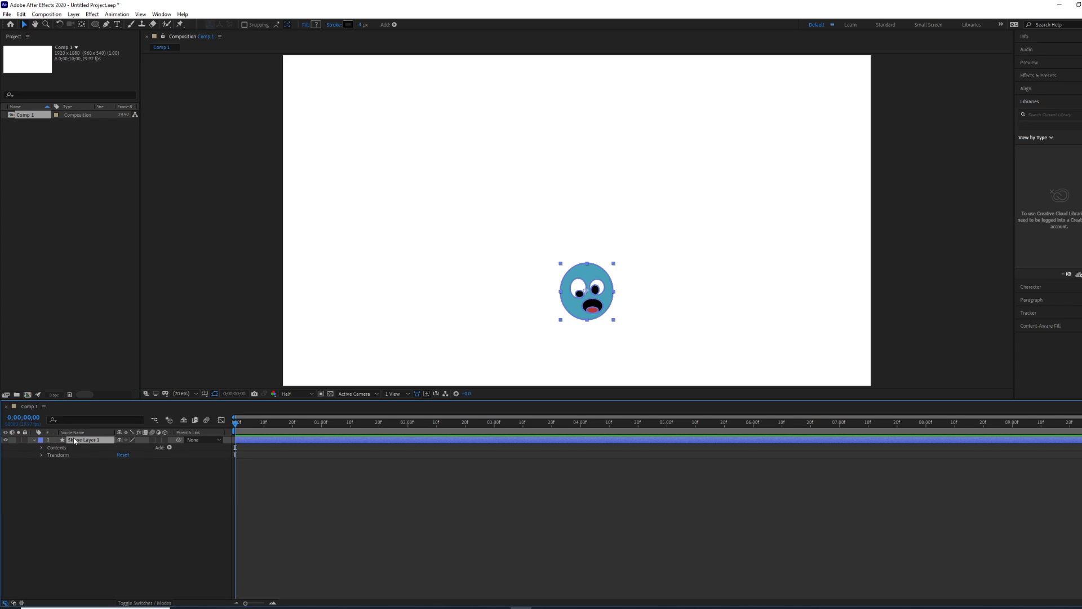
left_click(42, 447)
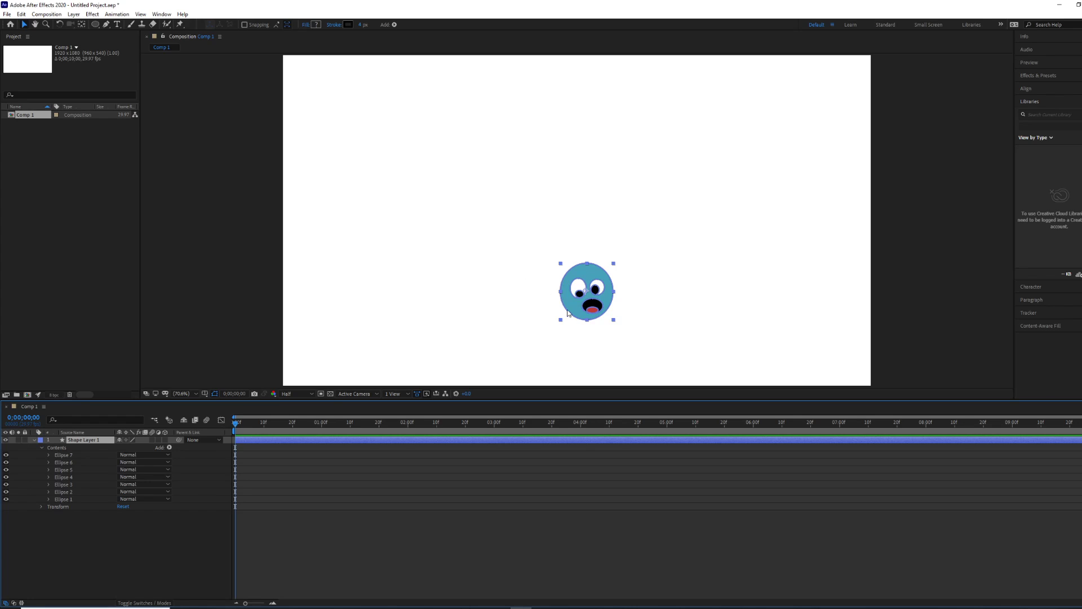
- Keyframe a left-to-right slide of the face from 0s to 0;00;02;26 and preview it
left_click(43, 506)
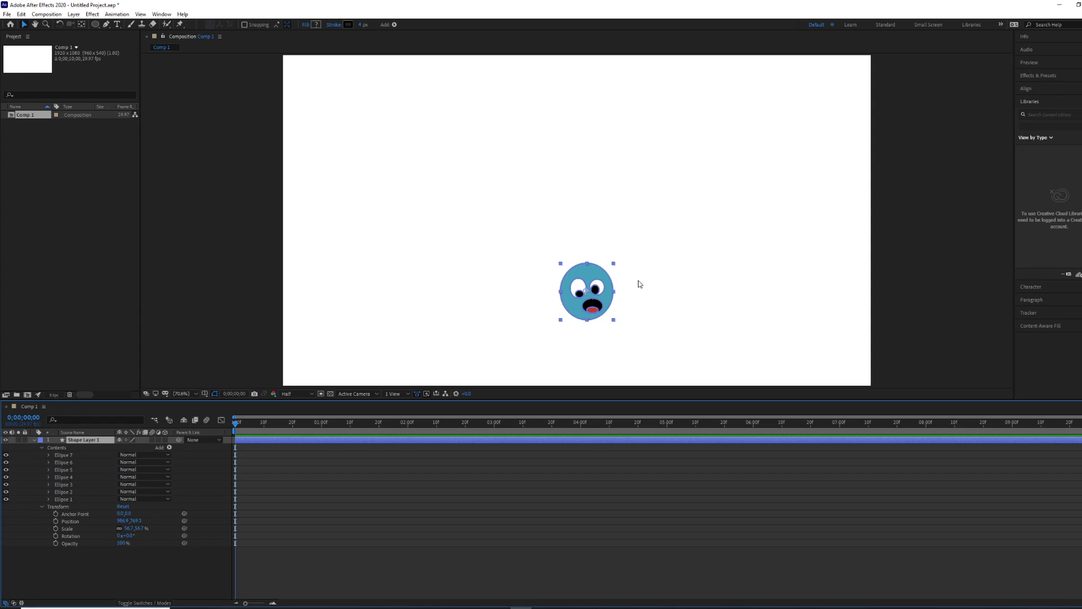
left_click_drag(601, 278, 395, 302)
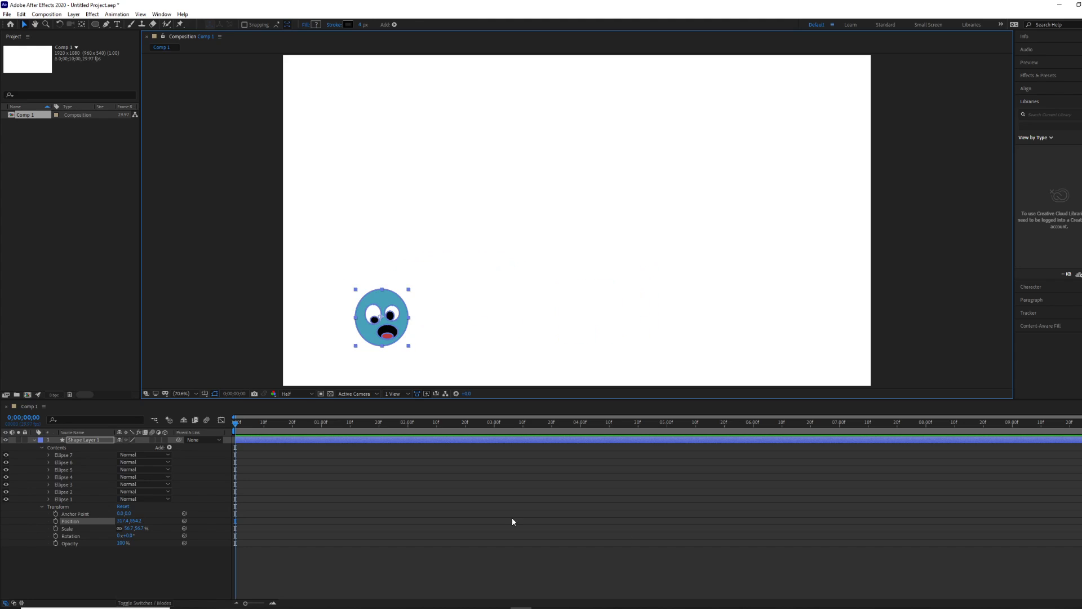
left_click(56, 520)
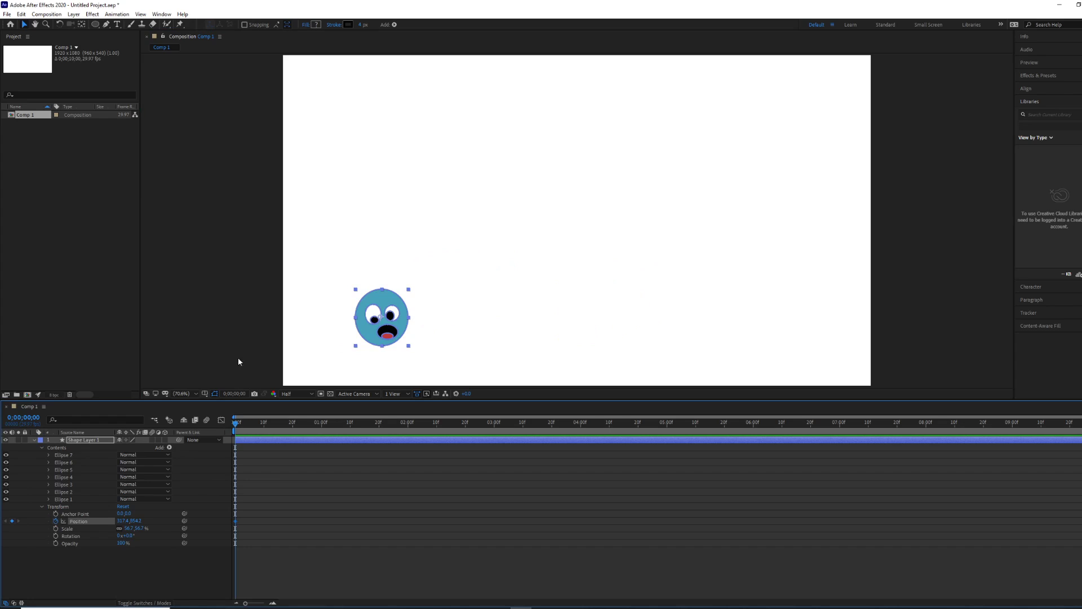
mouse_move(471, 424)
left_mouse_down()
mouse_move(488, 441)
mouse_move(482, 428)
left_mouse_up()
left_click_drag(378, 306, 748, 303)
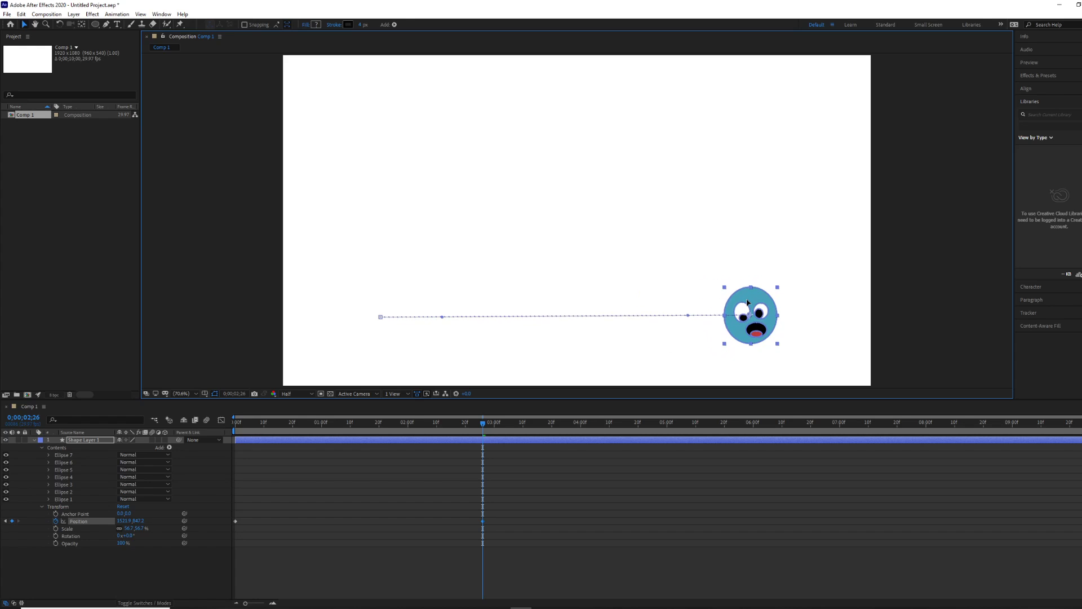
left_click(480, 421)
key("Home")
key("space")
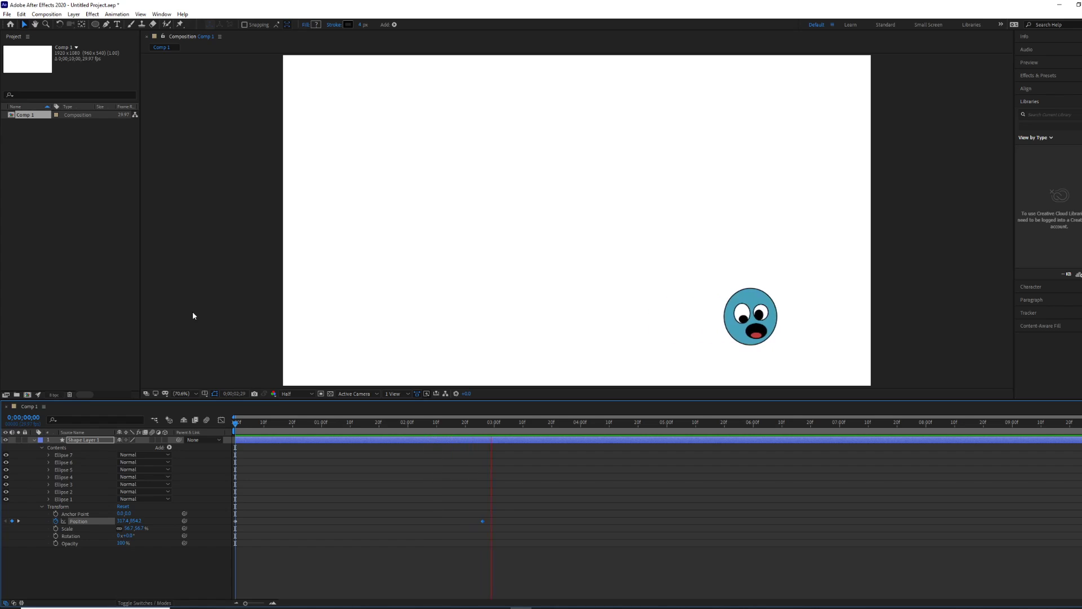
key("space")
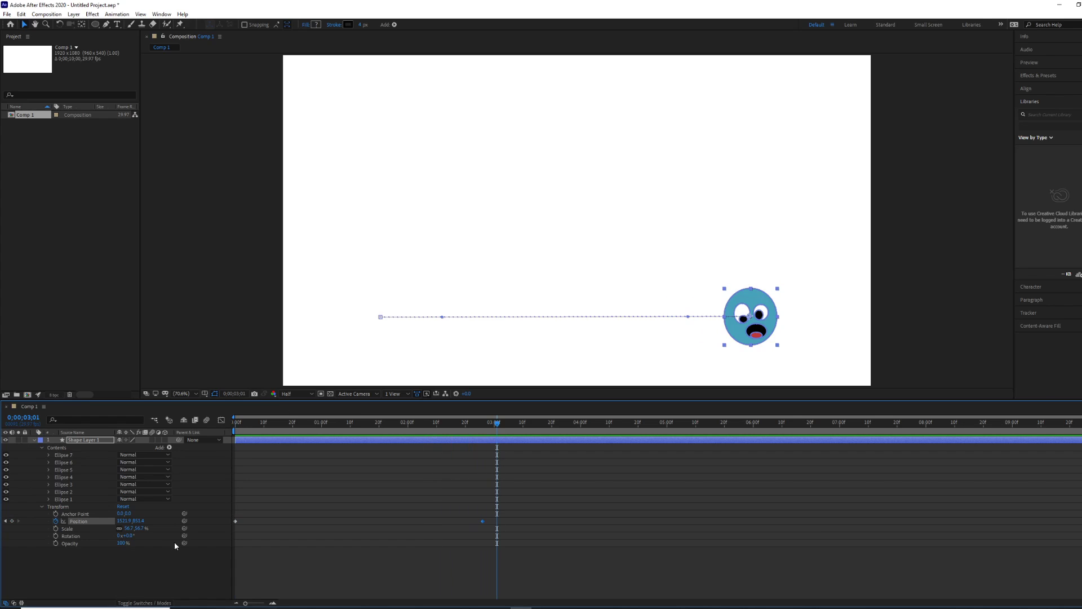
- Remove the position keyframes and move the face back to the bottom centre
left_click(56, 521)
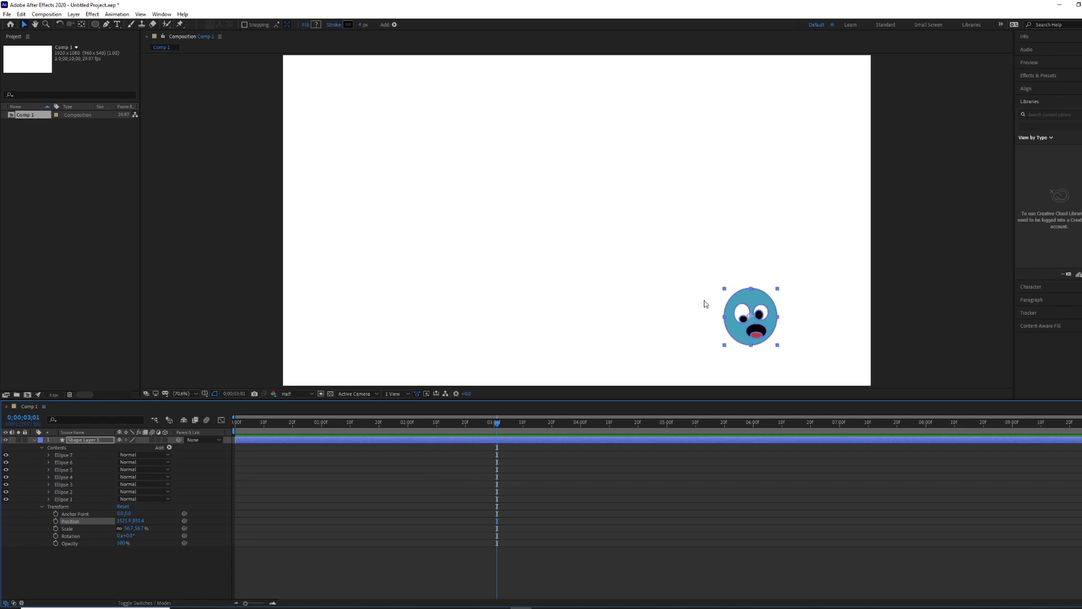
left_click_drag(754, 304, 572, 317)
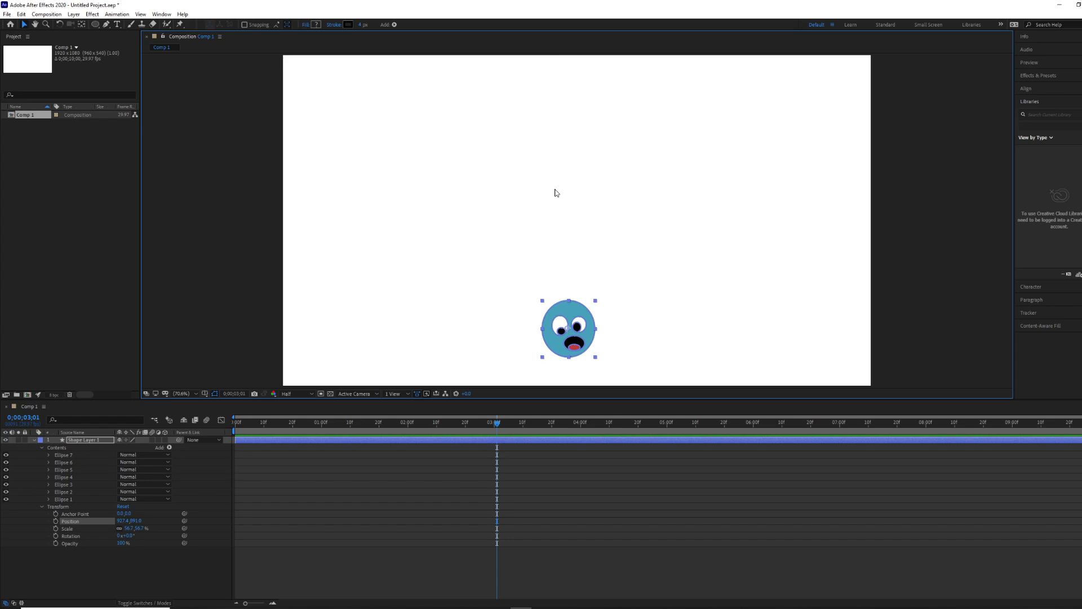
left_click_drag(95, 24, 131, 24)
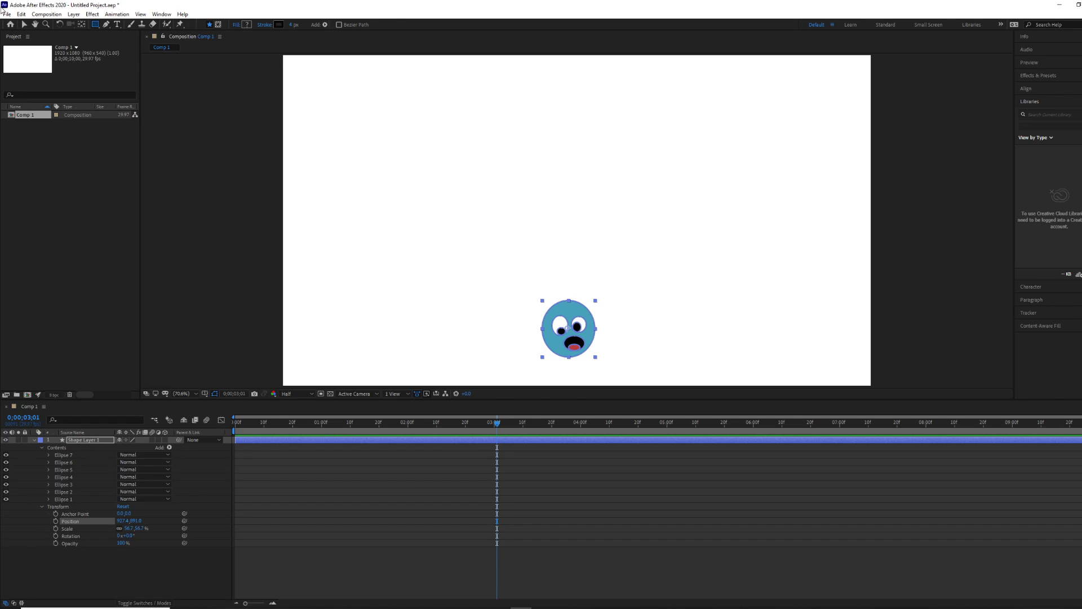
left_click(24, 25)
left_click(276, 164)
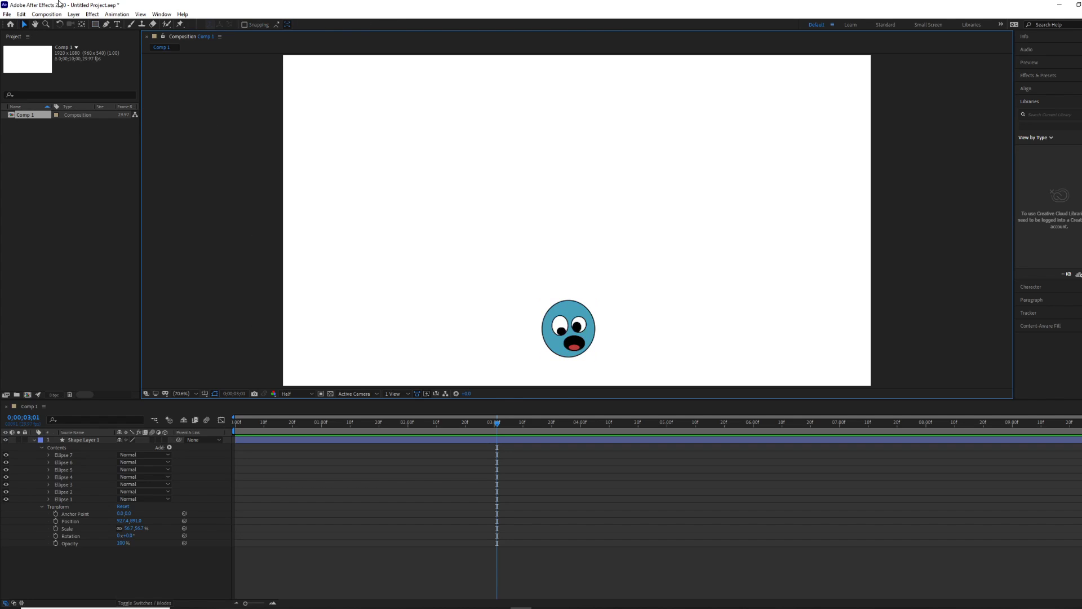
left_click(95, 24)
left_click(247, 24)
left_click(526, 301)
left_click_drag(573, 362, 572, 355)
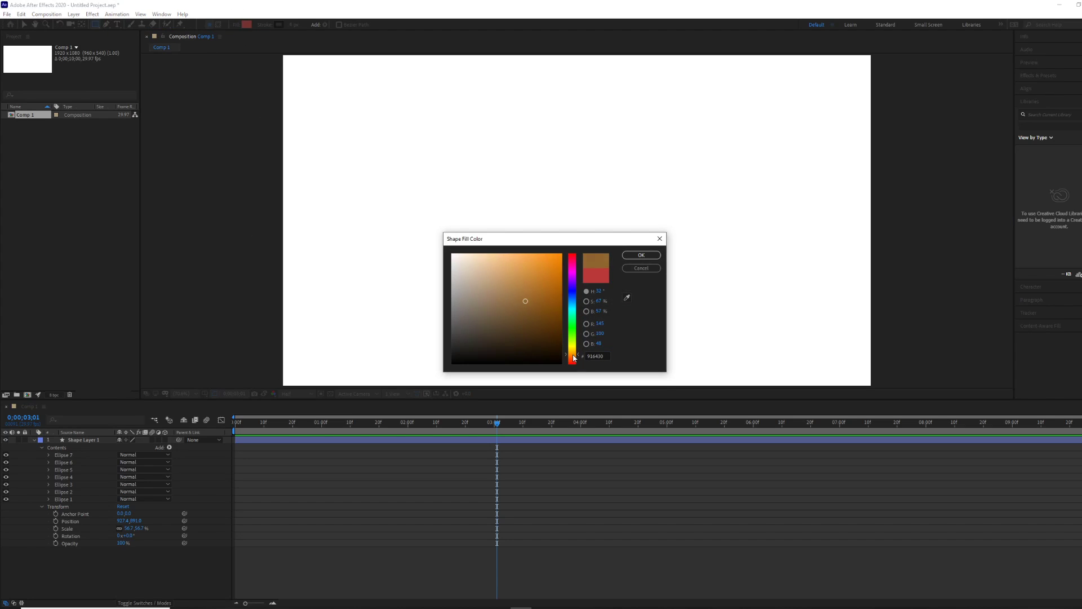
left_click(516, 303)
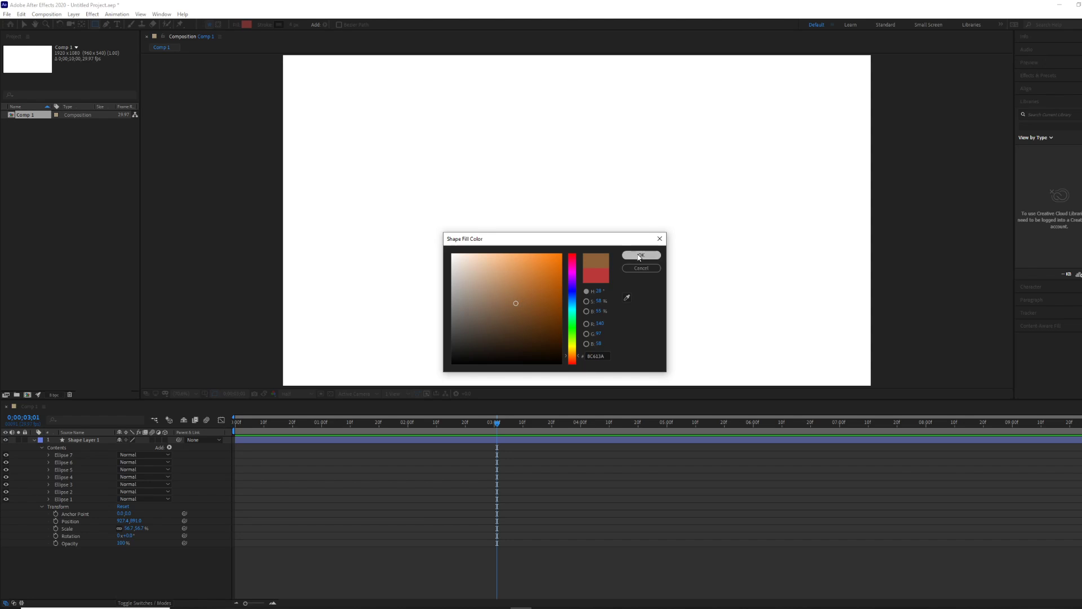
left_click(641, 255)
left_click(246, 25)
left_click(572, 322)
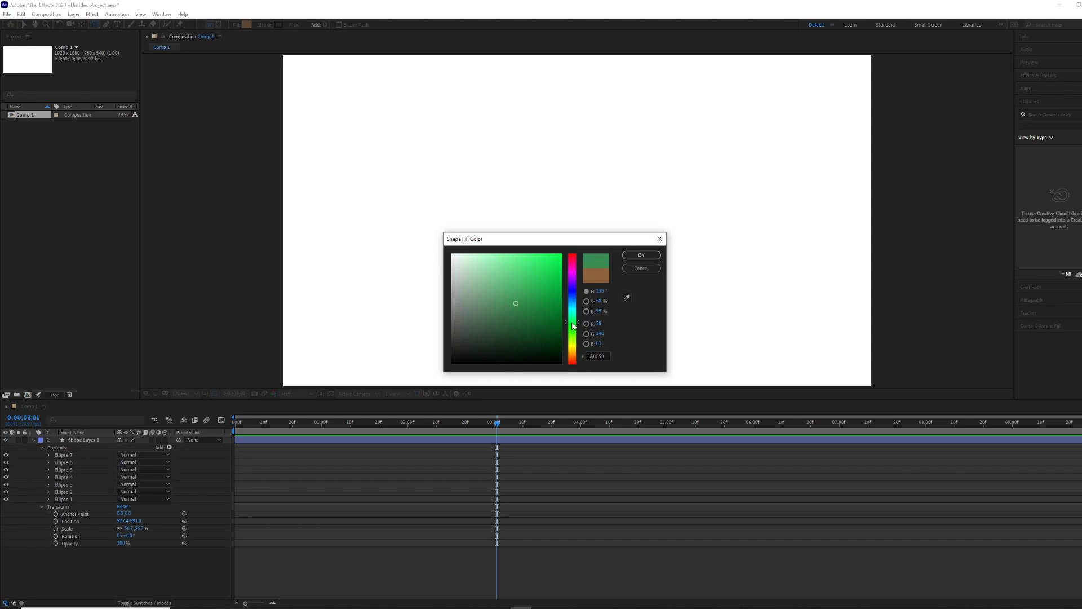
left_click(641, 255)
left_click_drag(267, 329, 933, 405)
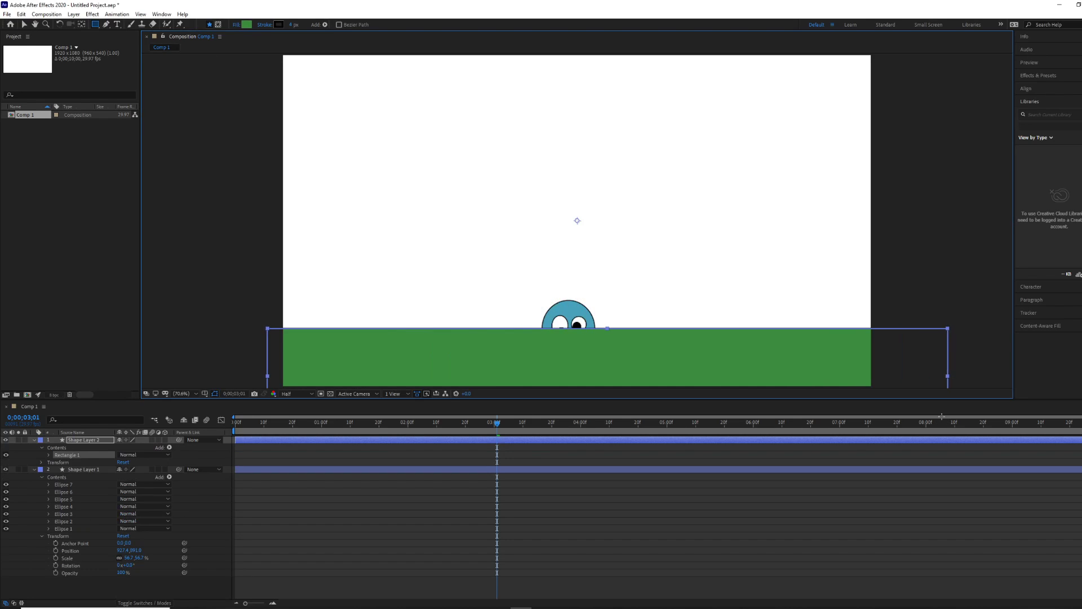
left_click(57, 441)
left_click(33, 469)
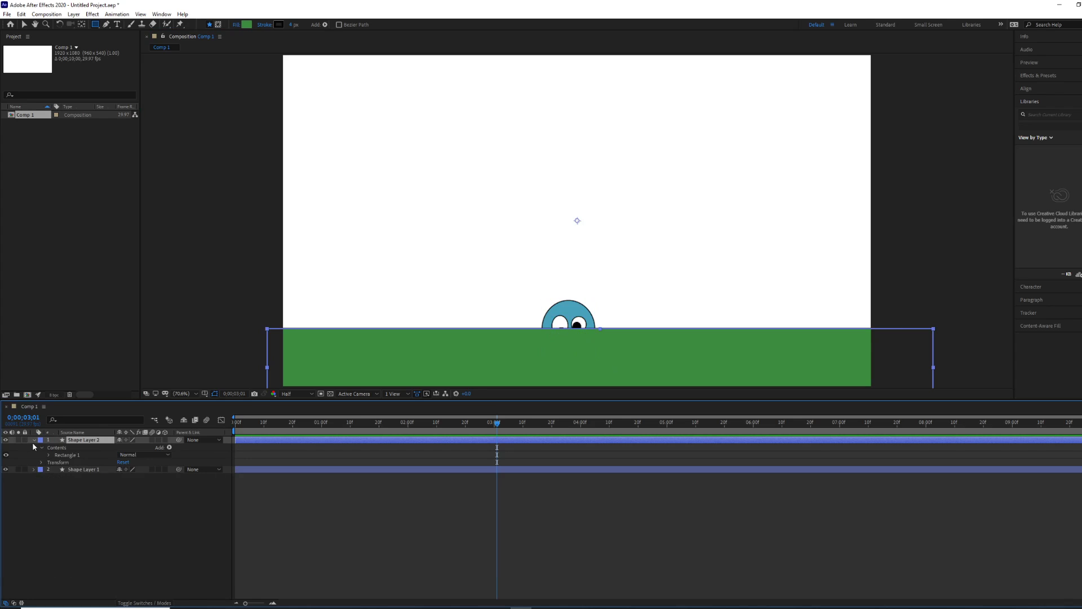
left_click(35, 440)
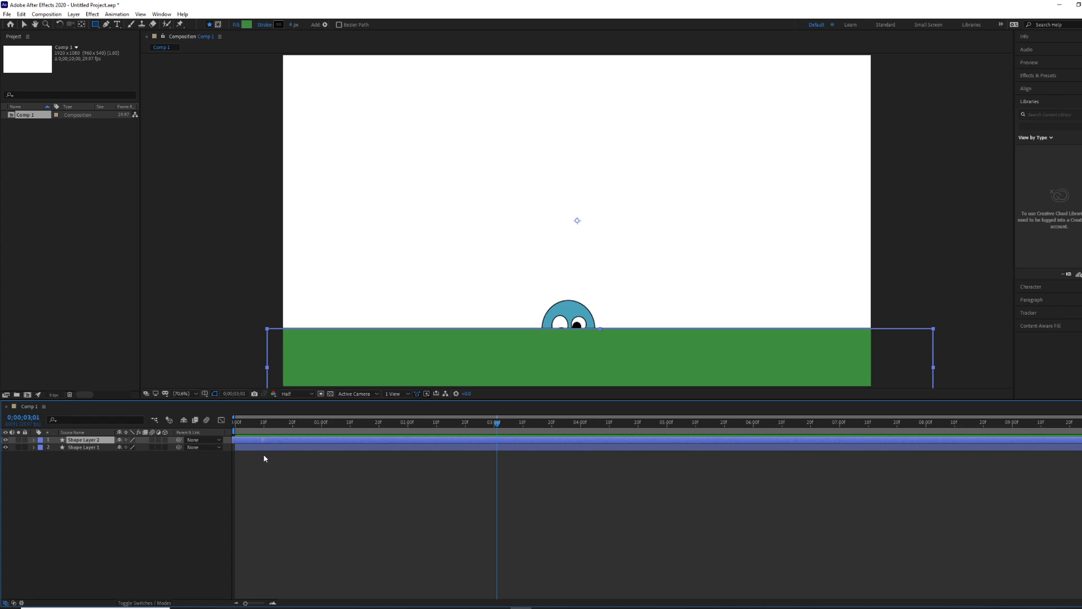
left_click_drag(93, 442, 94, 455)
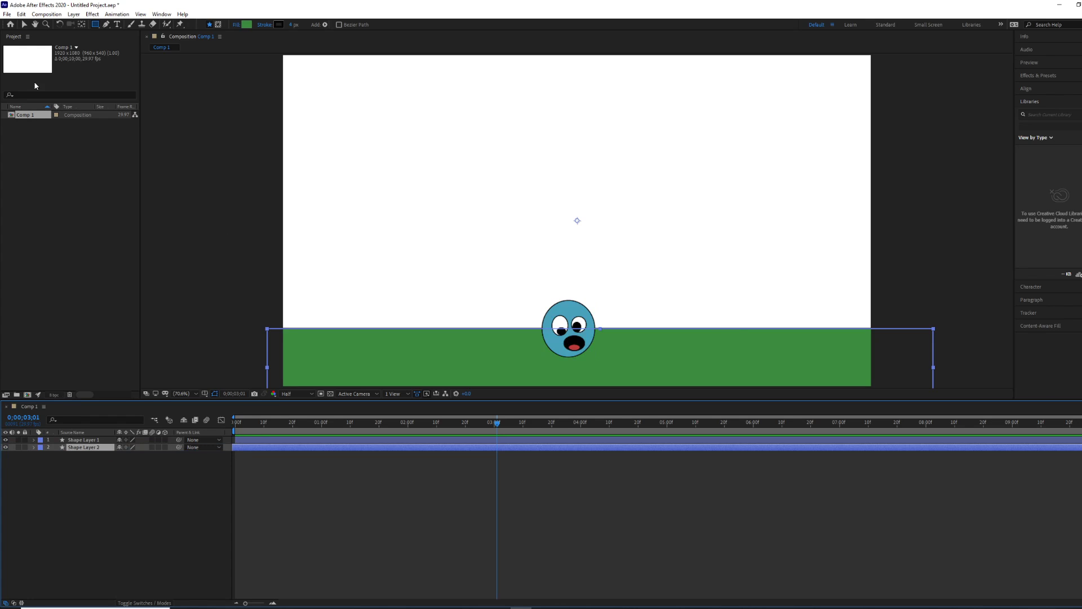
left_click(24, 25)
left_click(631, 293)
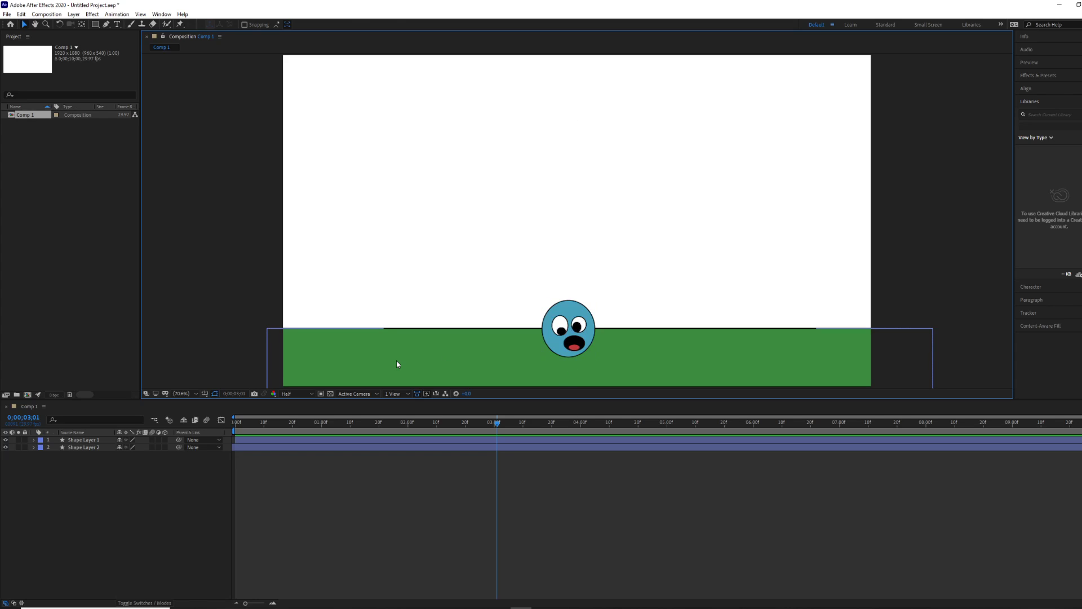
left_click(421, 359)
key("Delete")
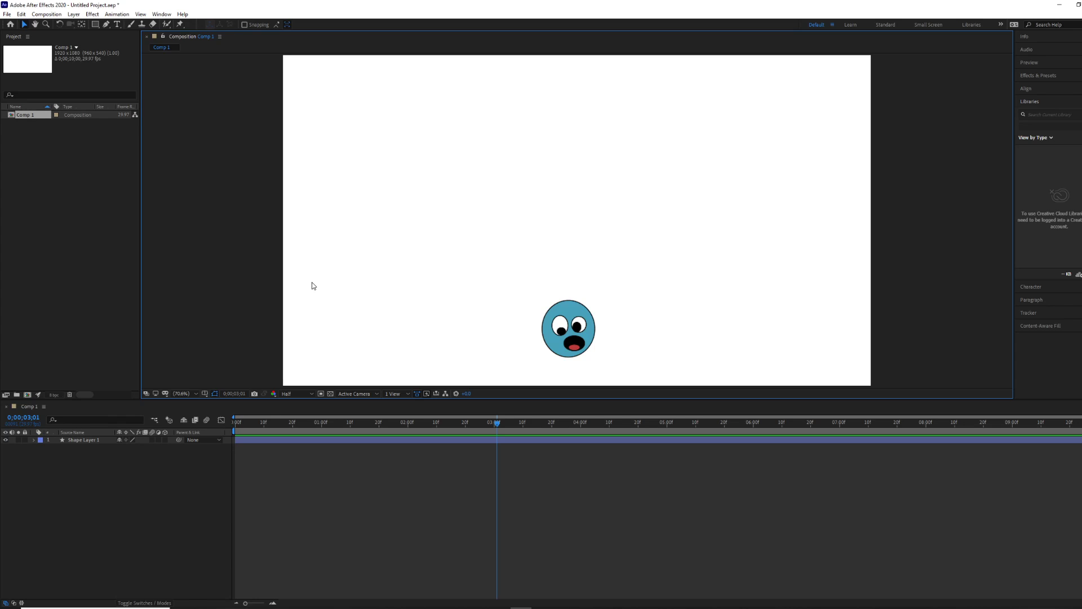
- Set a starting Position keyframe at 0s and raise the face at 0;00;00;17
left_click(570, 317)
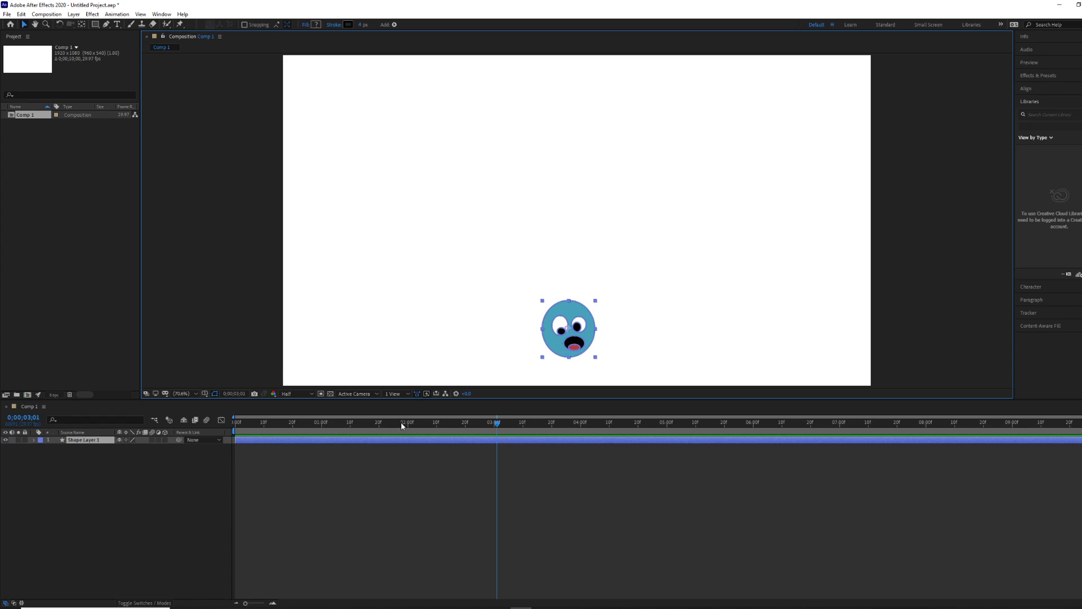
left_click(34, 440)
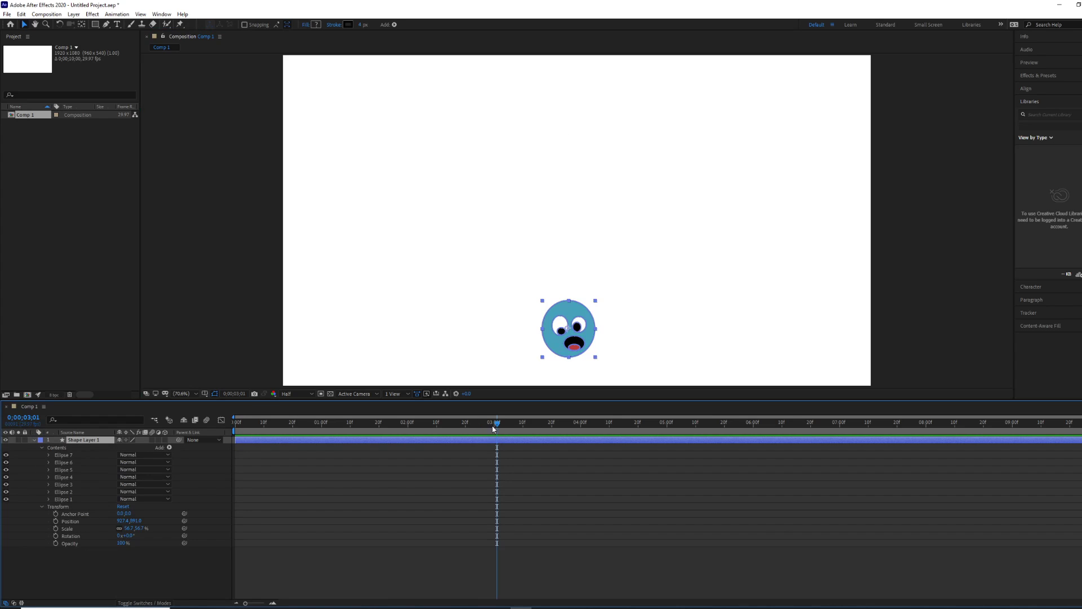
left_click_drag(494, 429, 235, 424)
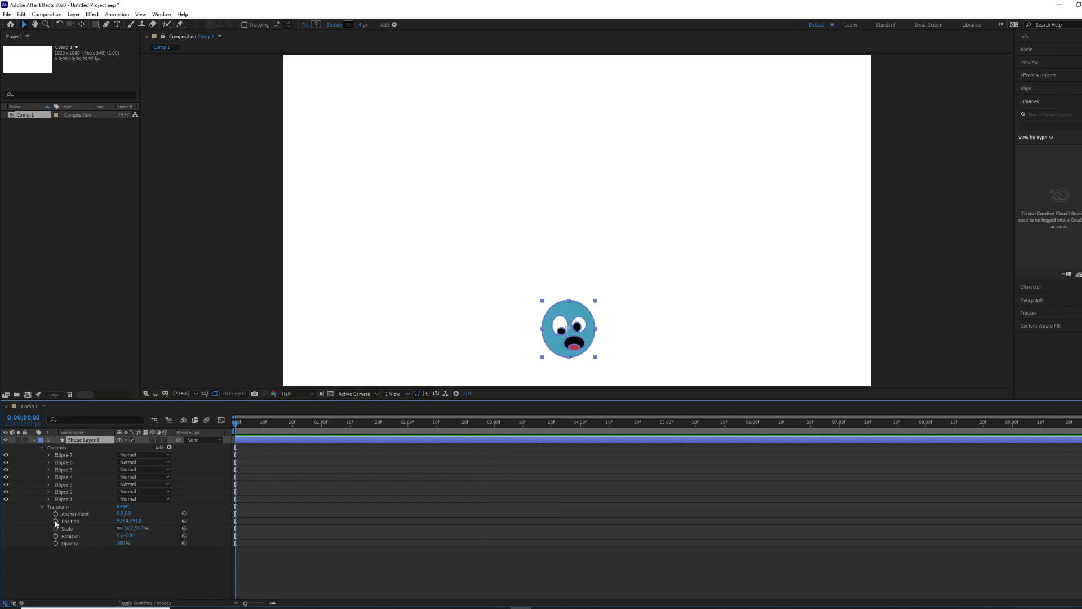
left_click(56, 521)
left_click_drag(237, 426, 293, 428)
left_click(576, 312)
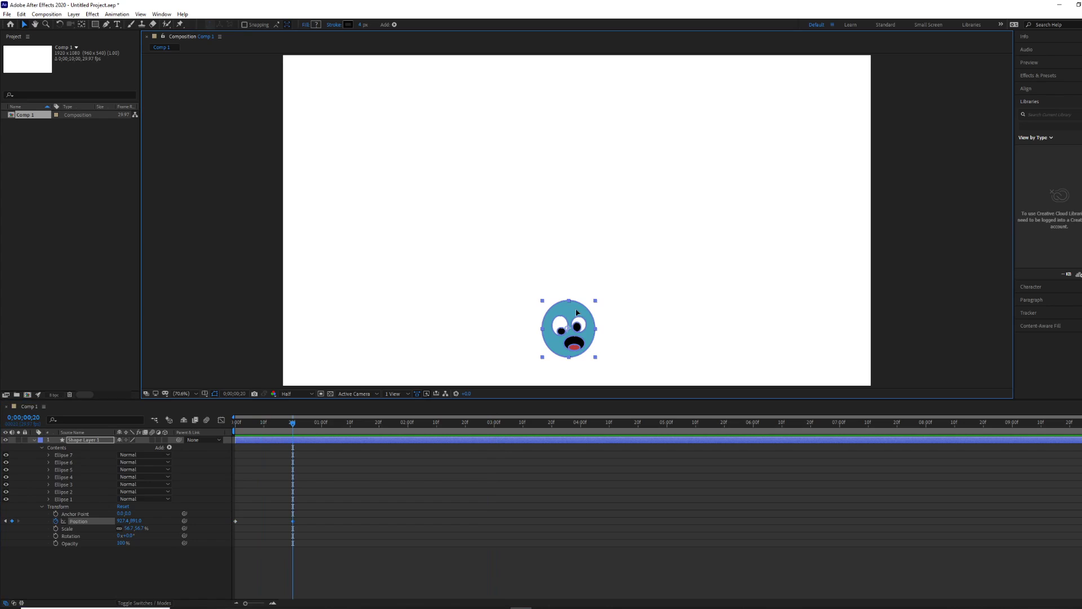
left_click_drag(293, 426, 283, 426)
left_click_drag(590, 329, 591, 248)
- Drop the face at about 1s, raise it higher at 0;00;01;29, land at 0;00;03;00
left_click_drag(285, 427, 324, 435)
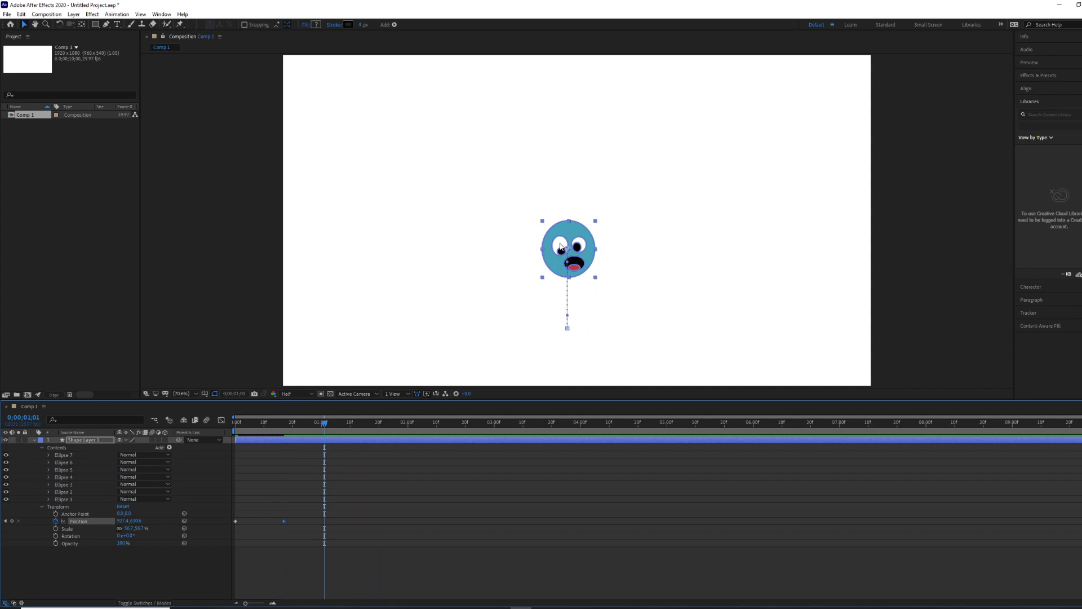
left_click_drag(569, 245, 569, 326)
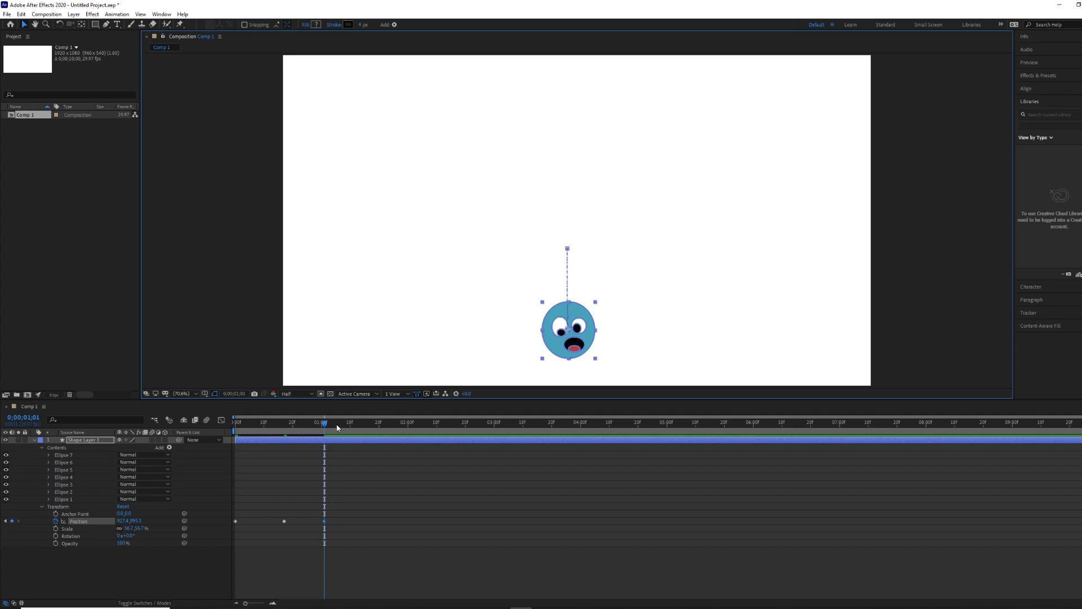
left_click_drag(325, 429, 406, 426)
left_click(566, 316)
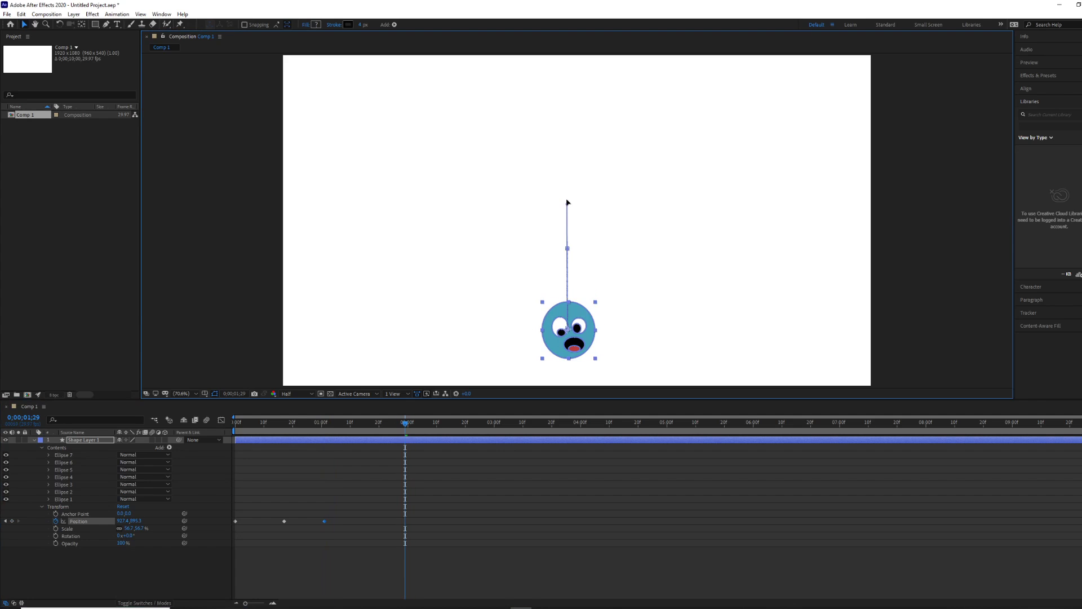
left_click_drag(581, 320, 581, 184)
left_click_drag(404, 427, 495, 423)
left_click_drag(586, 192, 586, 331)
left_click_drag(495, 423, 638, 427)
- Key the face lifted above the frame at 0;00;04;20 and back down at about six seconds
left_click(581, 314)
left_click_drag(581, 314, 563, 4)
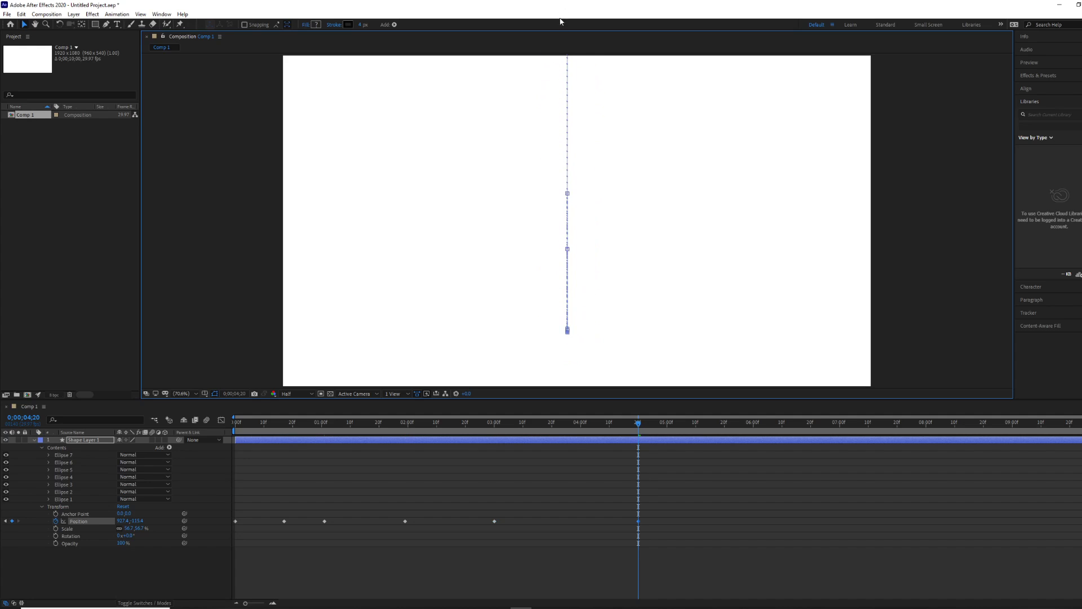
left_click_drag(638, 424, 782, 435)
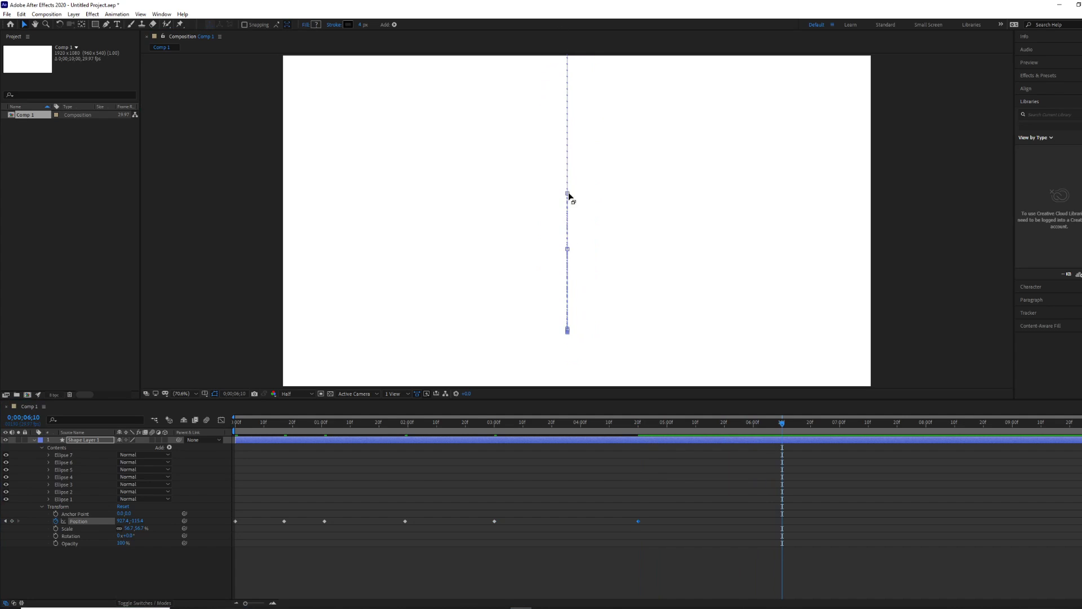
left_click(567, 119)
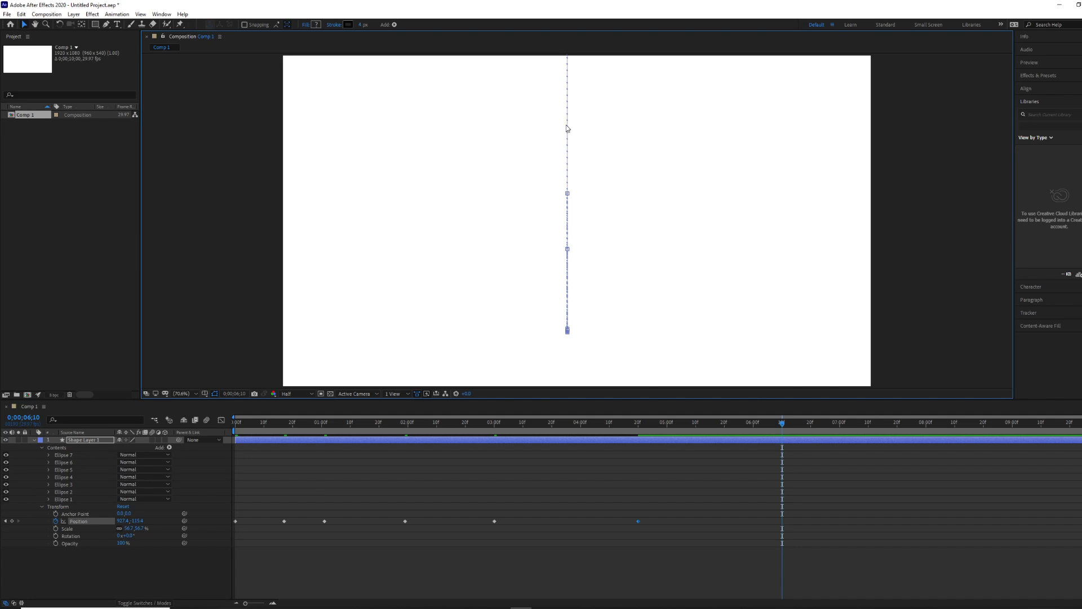
key("comma")
left_click_drag(579, 68, 576, 290)
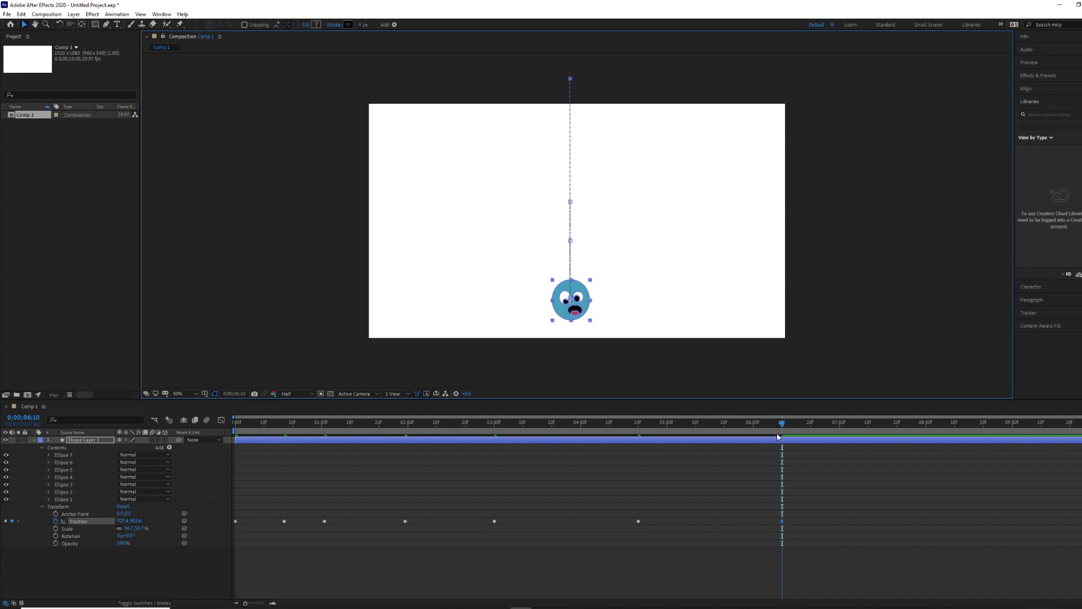
- Add a bounce: face up at 0;00;07;12, down at 0;00;08;04, smaller lift at 0;00;08;28
left_click_drag(782, 425, 873, 425)
left_click_drag(568, 284, 577, 149)
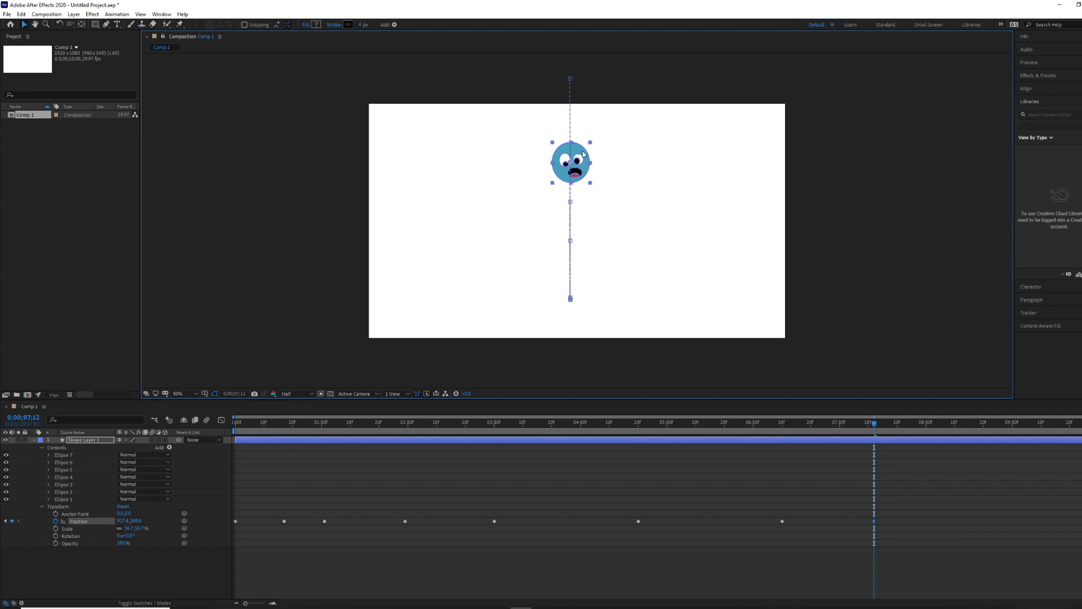
left_click_drag(874, 426, 937, 425)
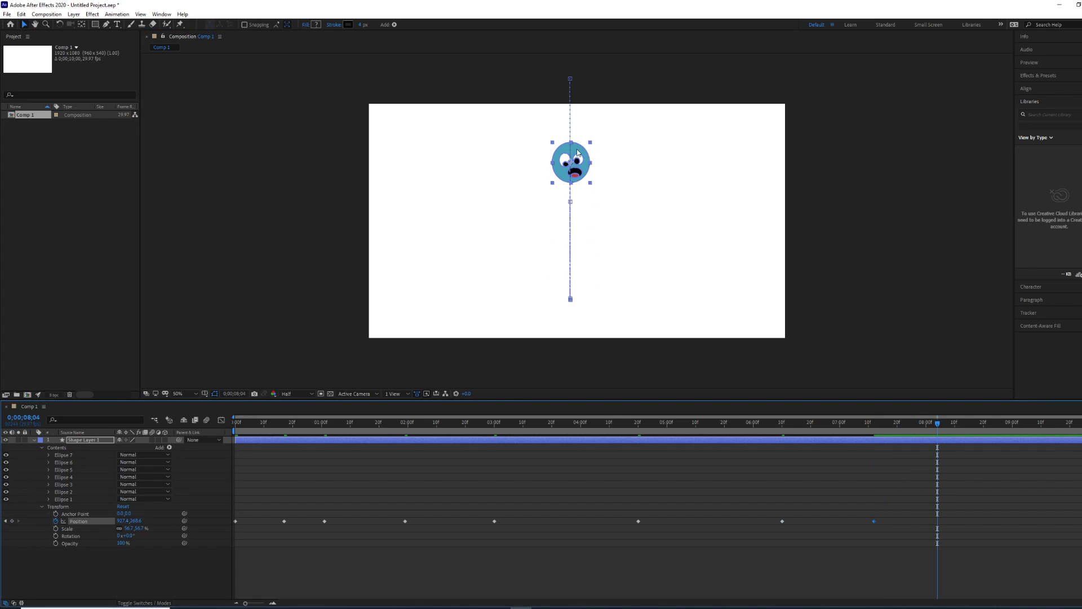
left_click_drag(577, 151, 587, 288)
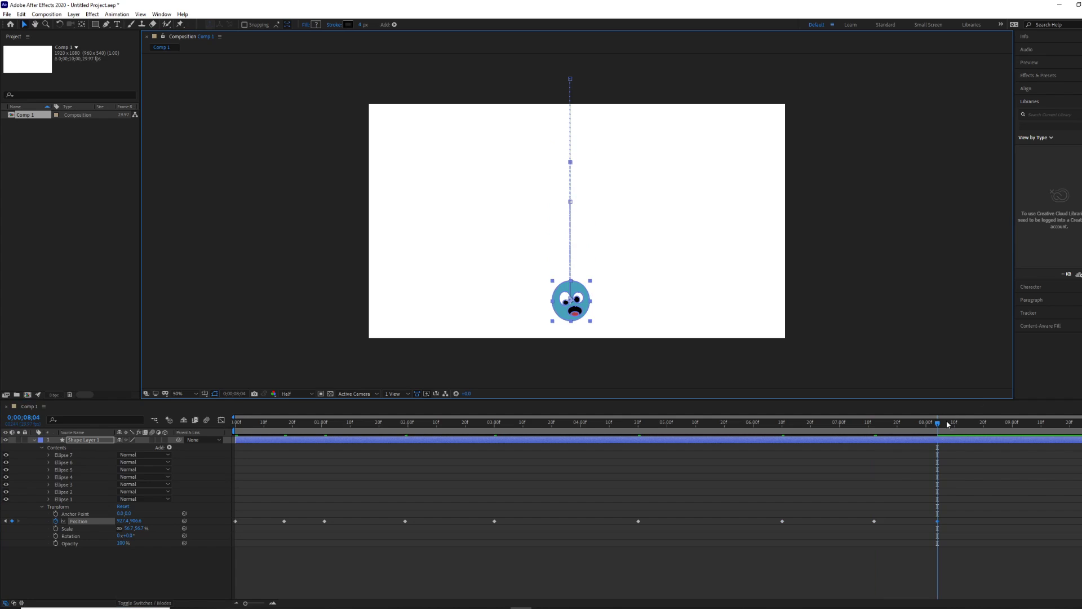
left_click_drag(938, 423, 1006, 424)
left_click_drag(580, 293, 580, 252)
- Land the face near the end, slide the last keyframe to about 9;20, and preview
left_click(1009, 427)
key("space")
left_click_drag(583, 252, 583, 292)
left_click_drag(1007, 521, 1027, 521)
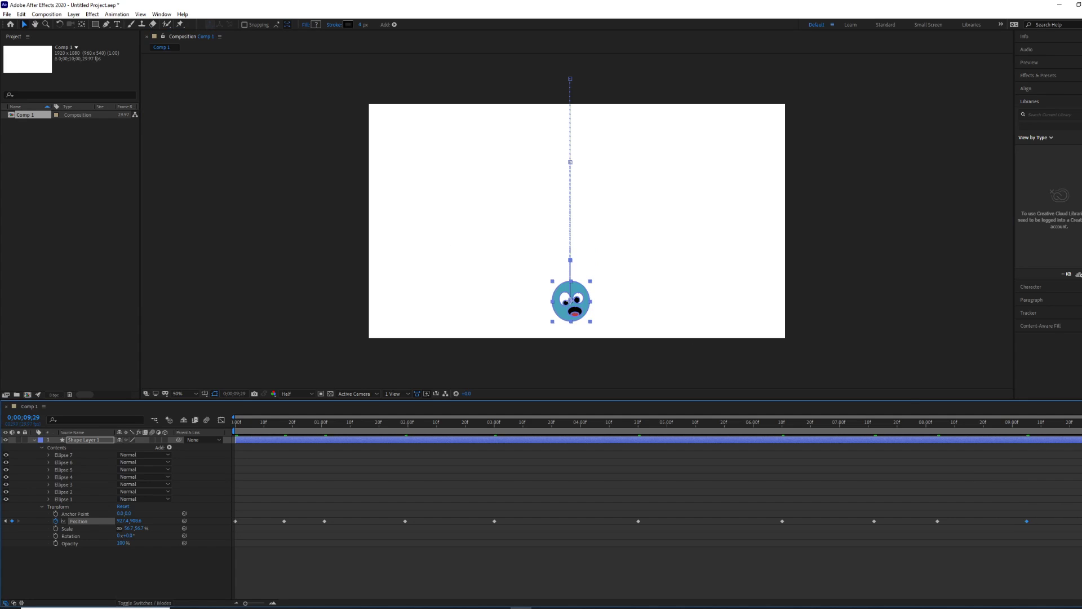
key("space")
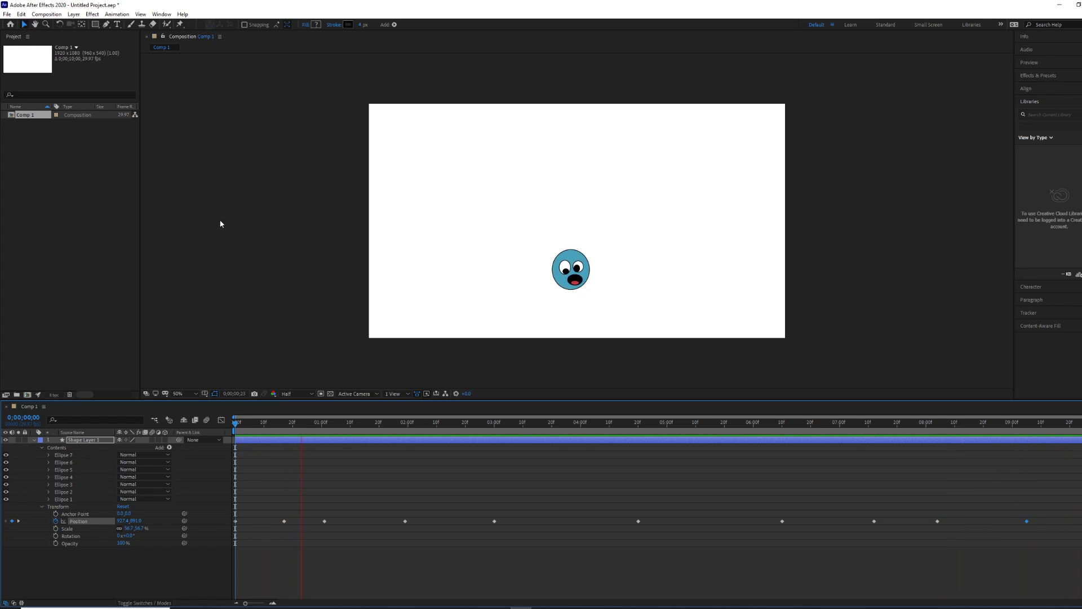
- Raise the face higher at 0;00;09;05, nudge the keyframe near 8 seconds later, and replay
key("space")
left_click_drag(622, 430, 1026, 423)
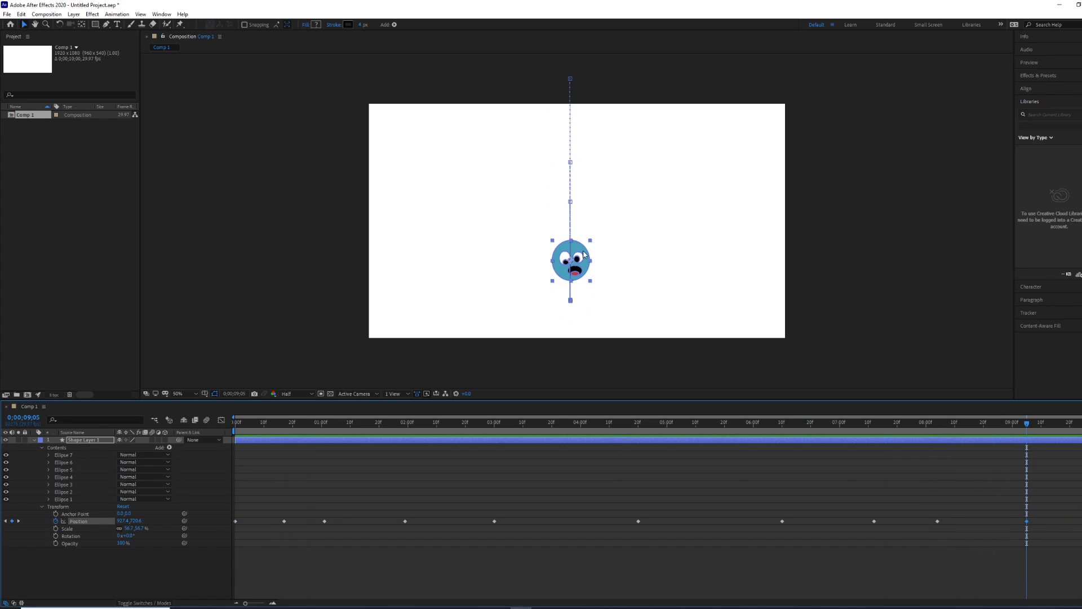
left_click_drag(577, 254, 576, 217)
left_click_drag(938, 520, 951, 522)
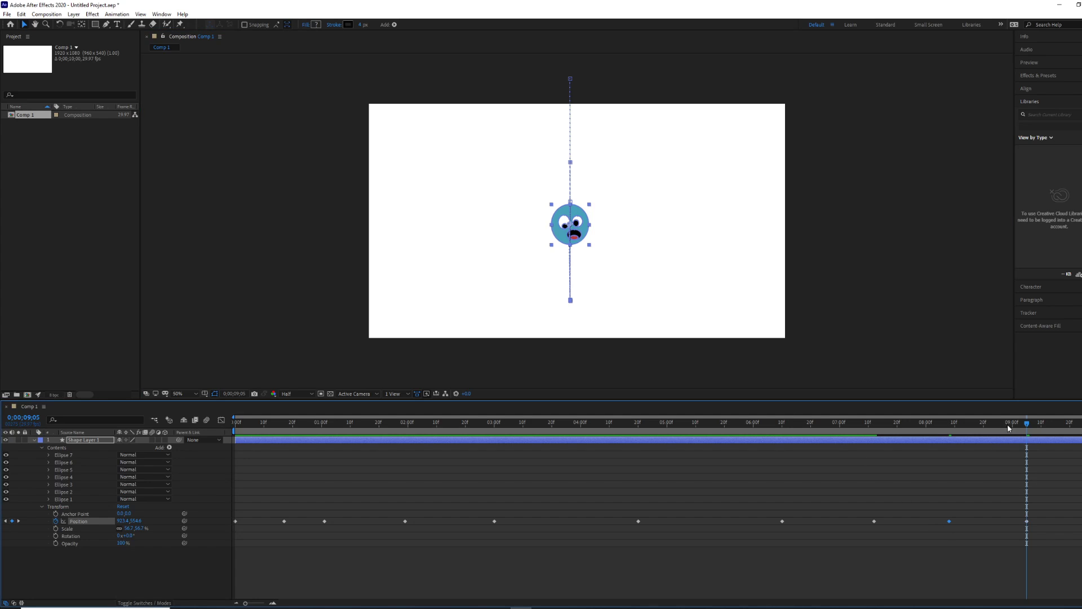
key("space")
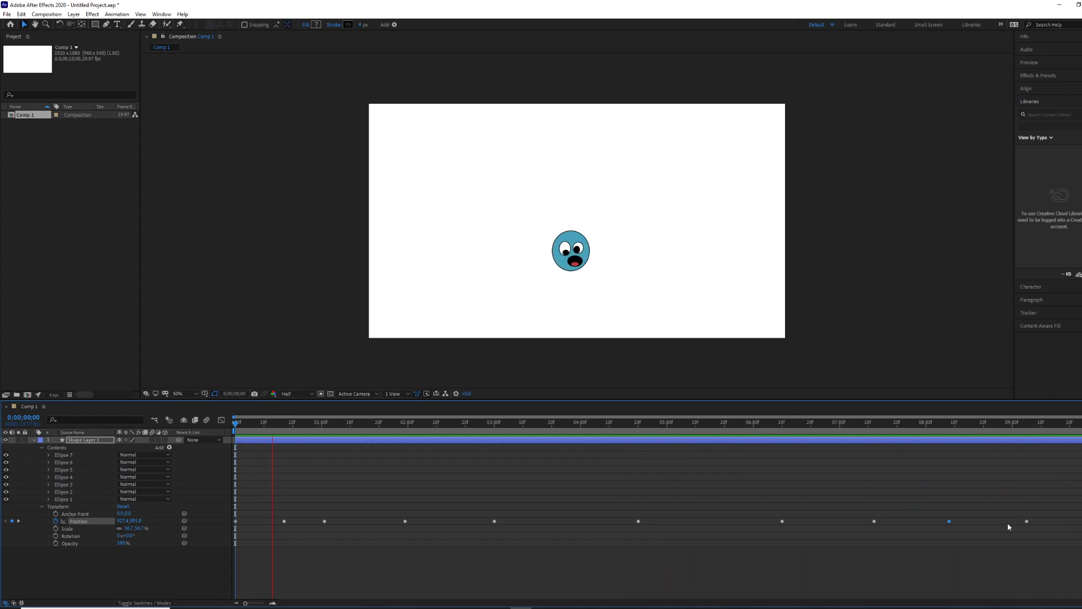
- Push the last keyframes slightly later and preview the animation from the start
key("space")
left_click_drag(948, 519, 1038, 520)
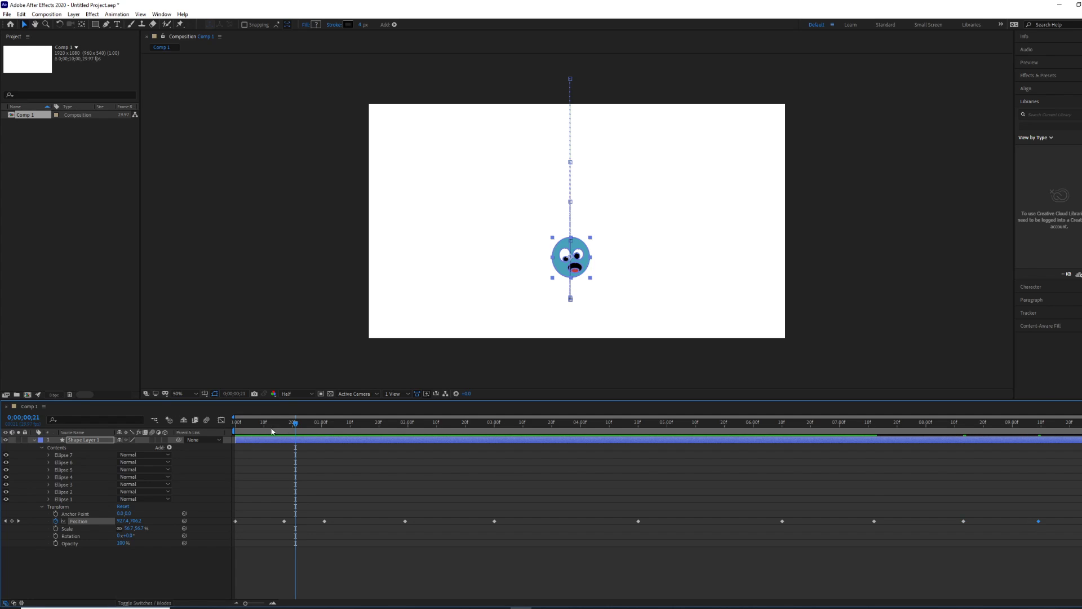
left_click_drag(298, 424, 752, 456)
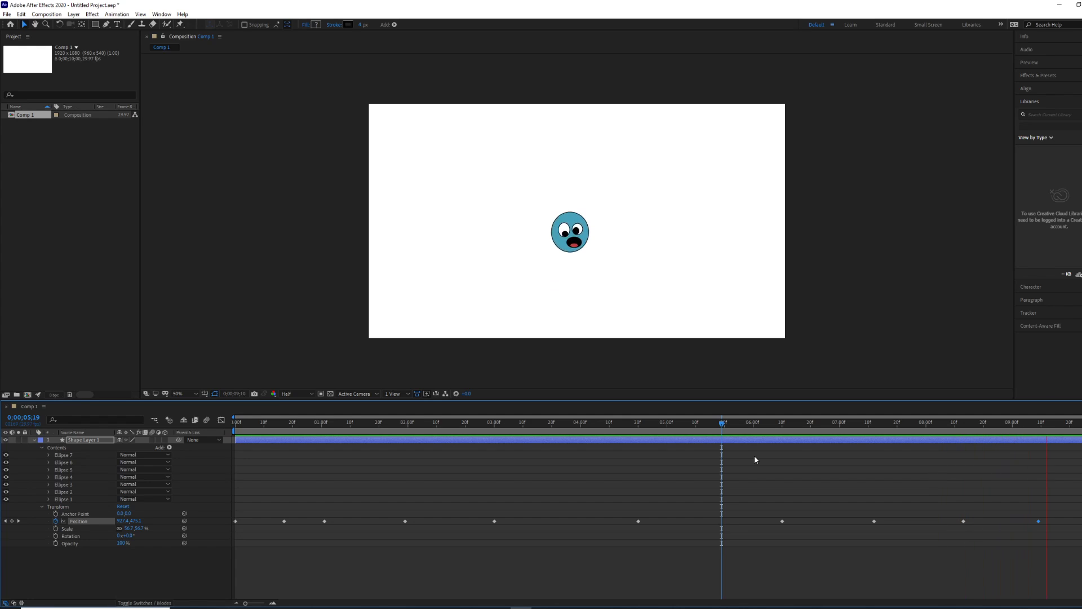
left_click(263, 420)
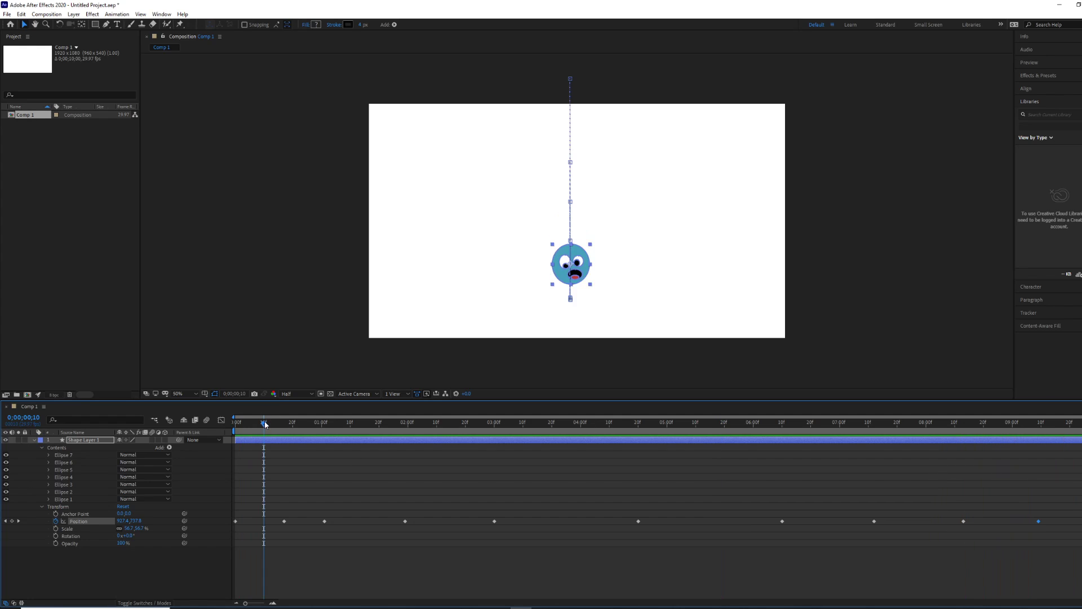
key("space")
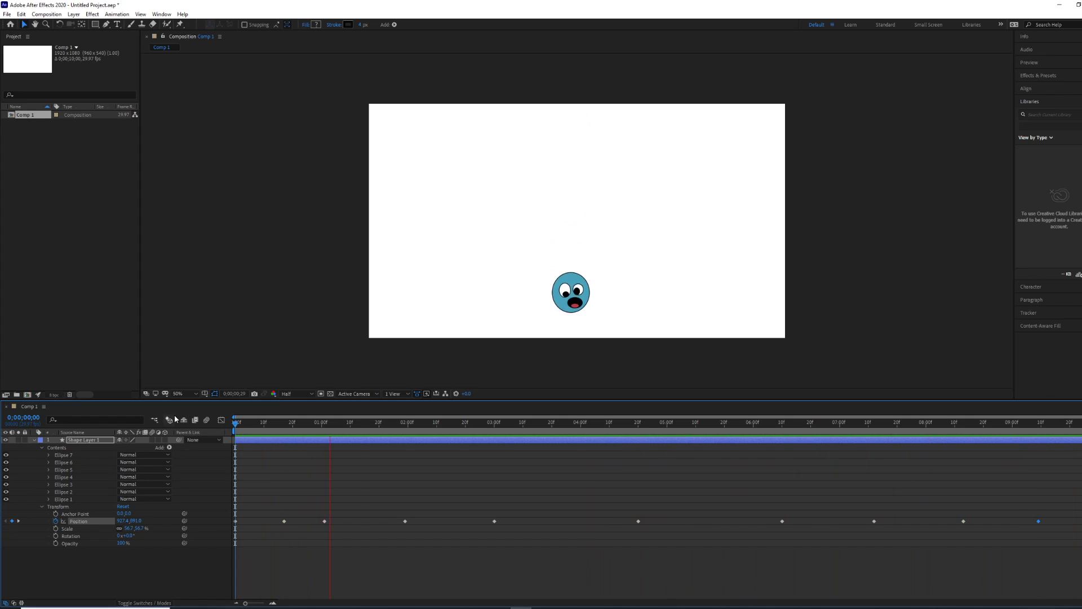
key("space")
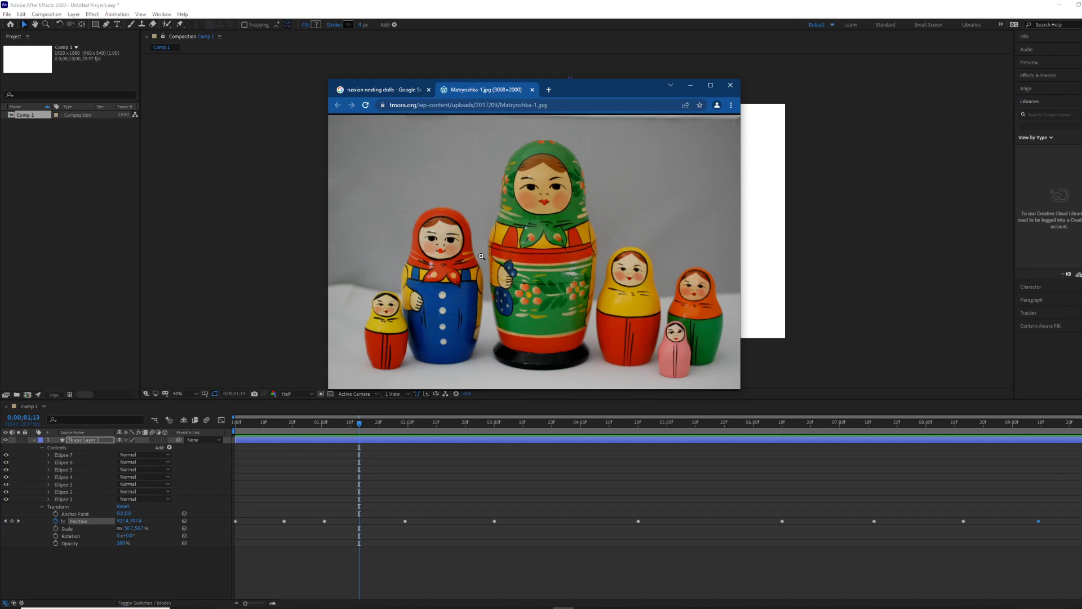
- Bring After Effects in front of Chrome and deselect Comp 1 in the Project panel
left_click(513, 4)
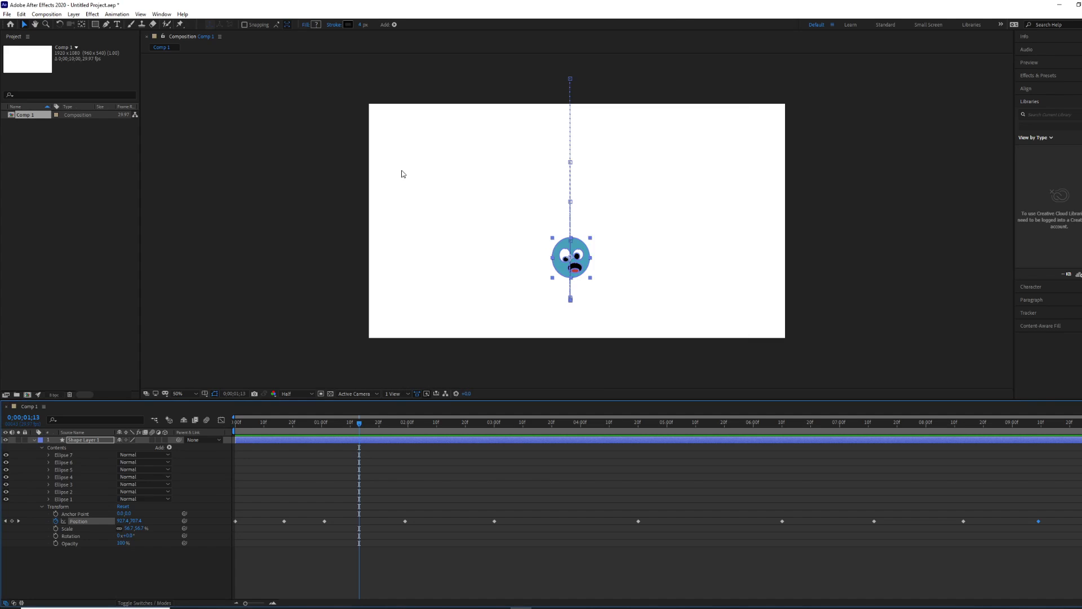
left_click(102, 194)
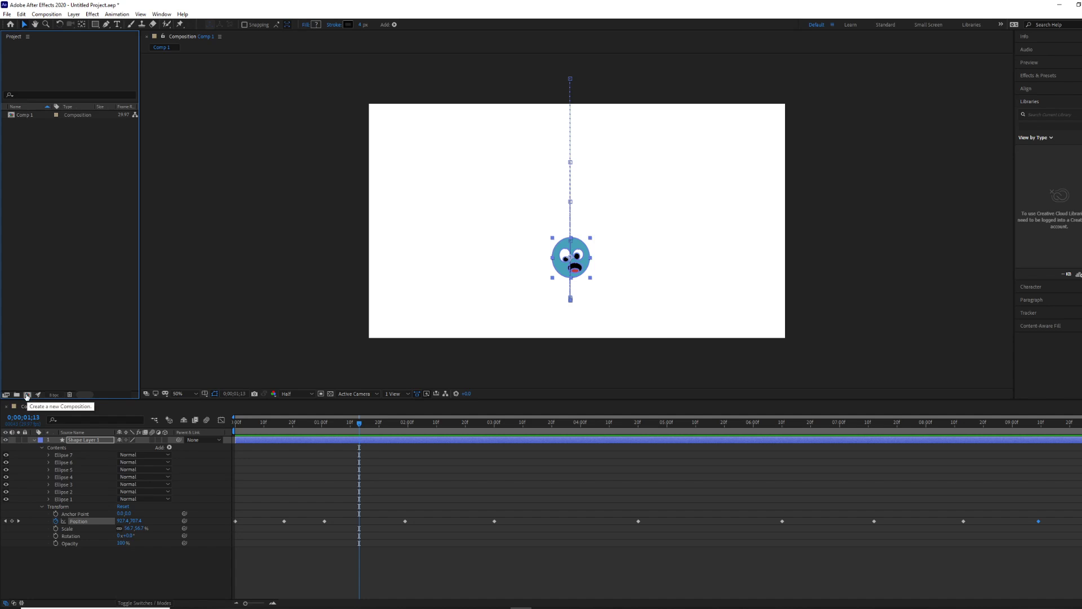
- Create Comp 2 with the default 1920x1080 settings and open it after viewing Comp 1
left_click(27, 396)
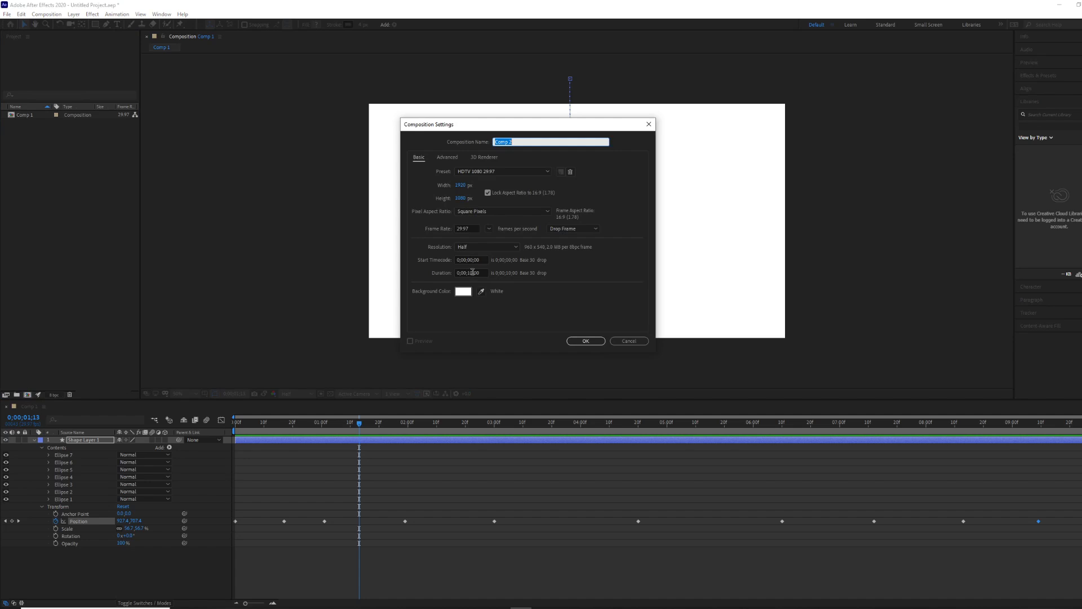
left_click(595, 341)
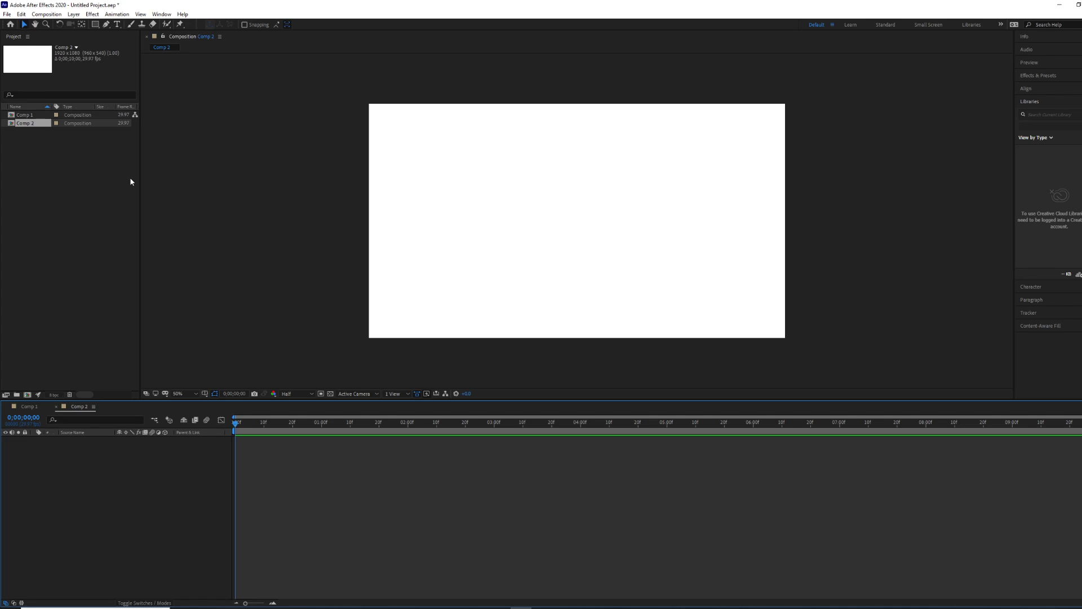
left_click(51, 151)
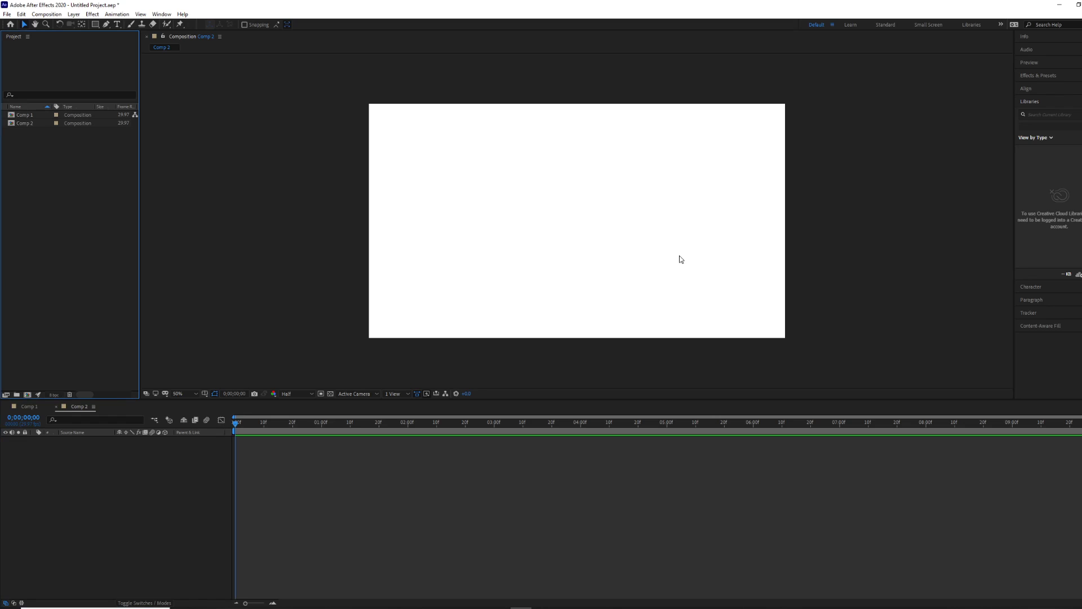
left_click(31, 123)
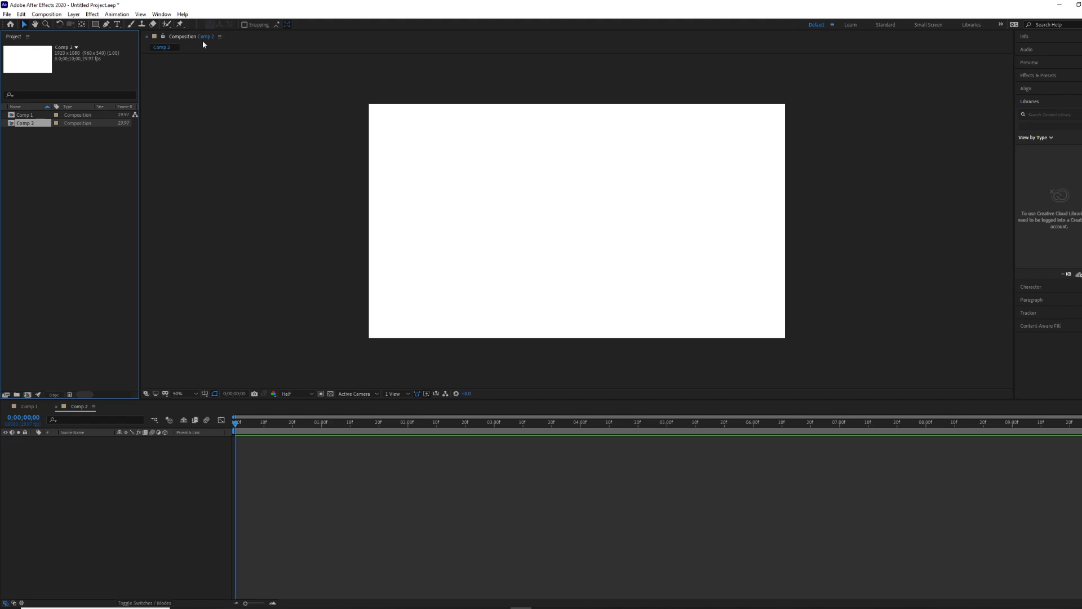
double_click(34, 116)
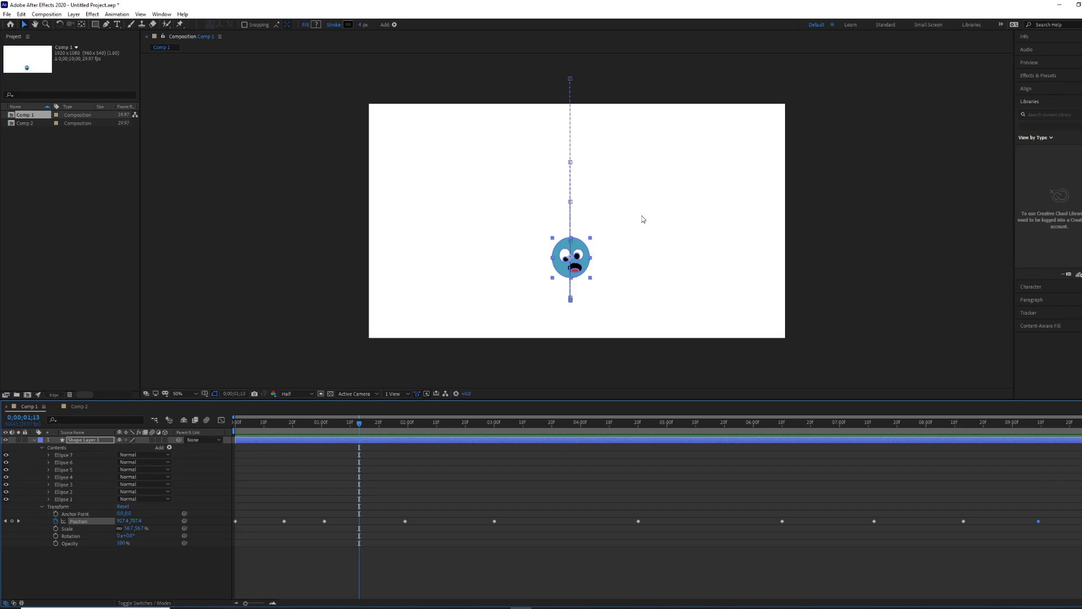
double_click(25, 123)
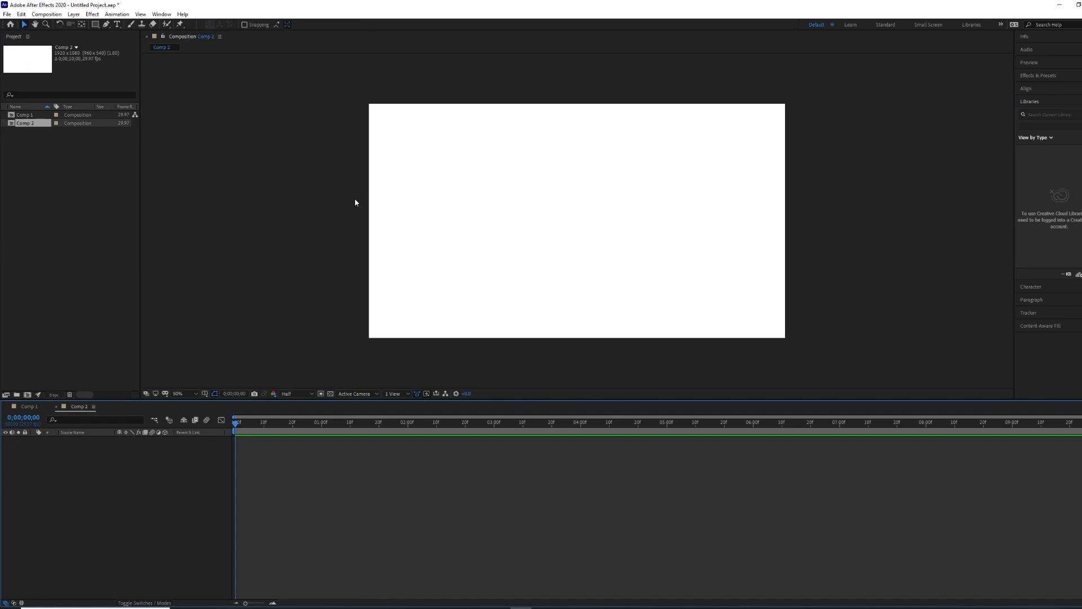
- Drag Comp 1 into the Comp 2 viewer, preview it, return to frame 0 and expand Transform
left_click(37, 116)
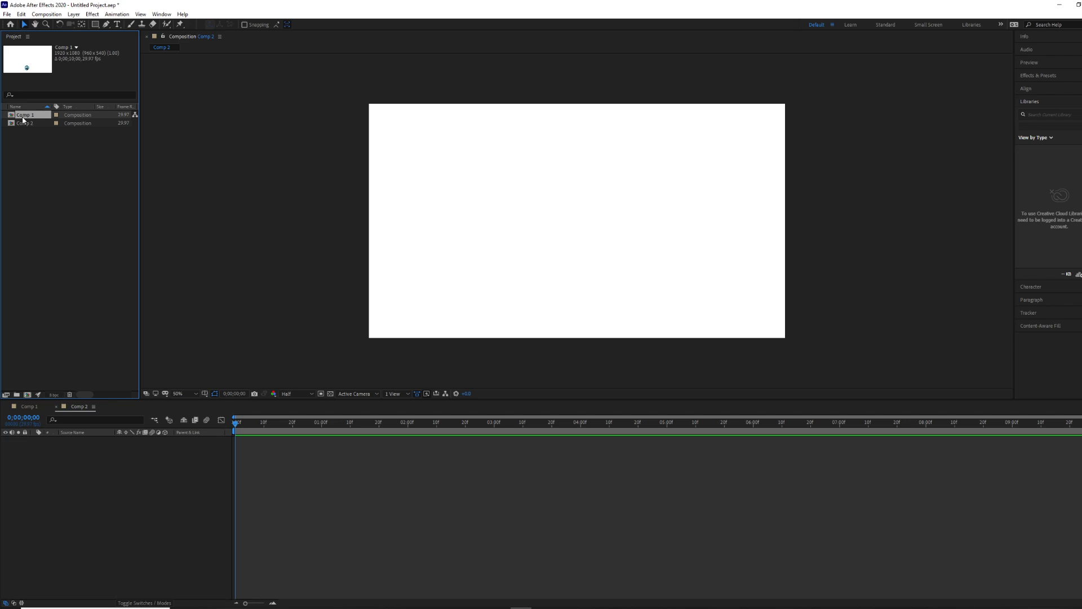
left_click_drag(23, 119, 576, 221)
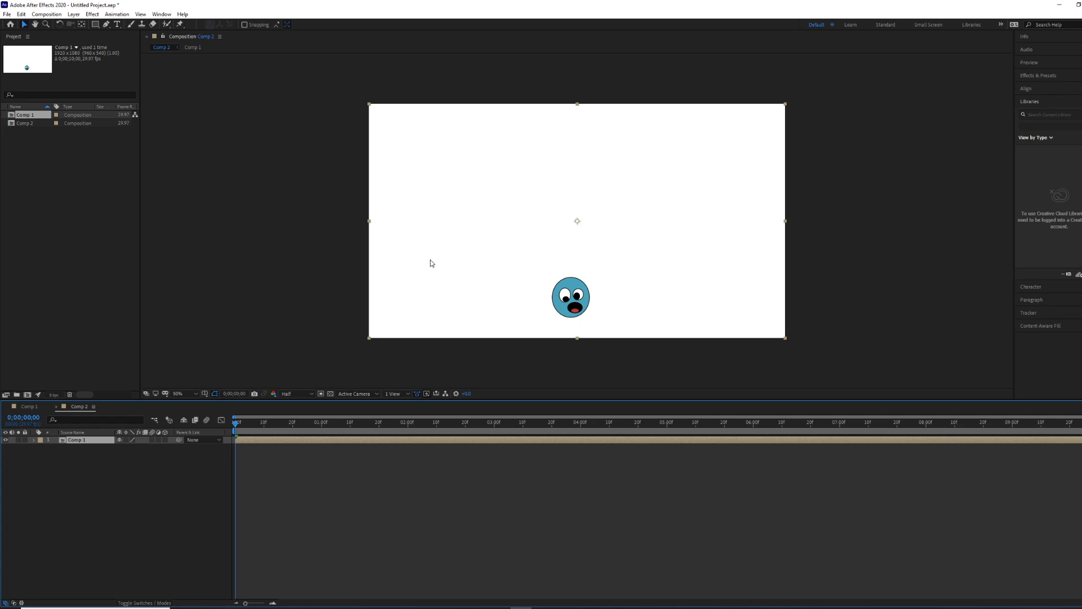
key("space")
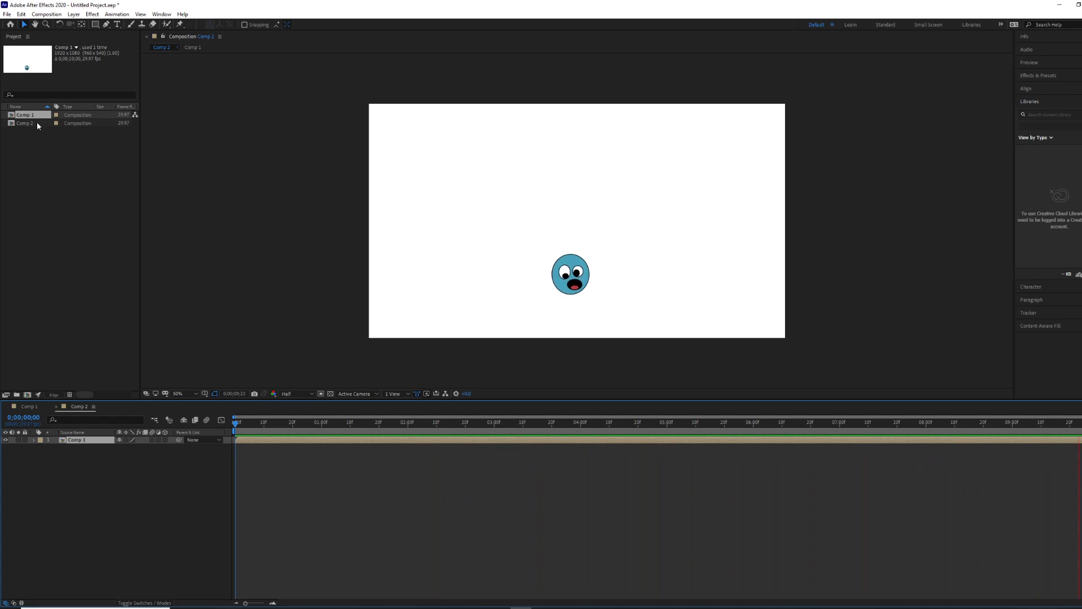
key("space")
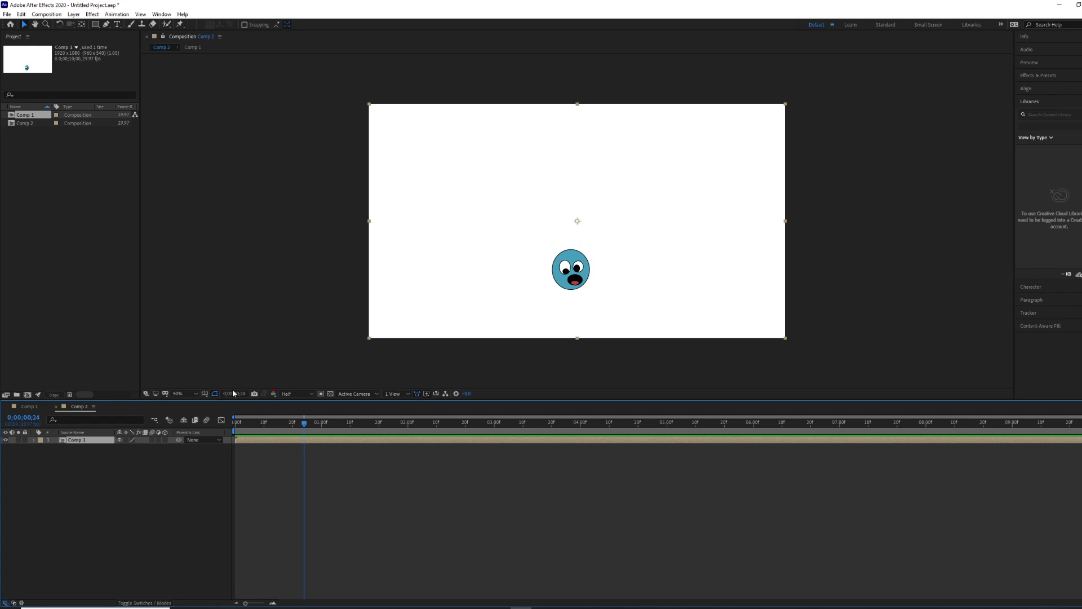
left_click_drag(305, 430, 63, 442)
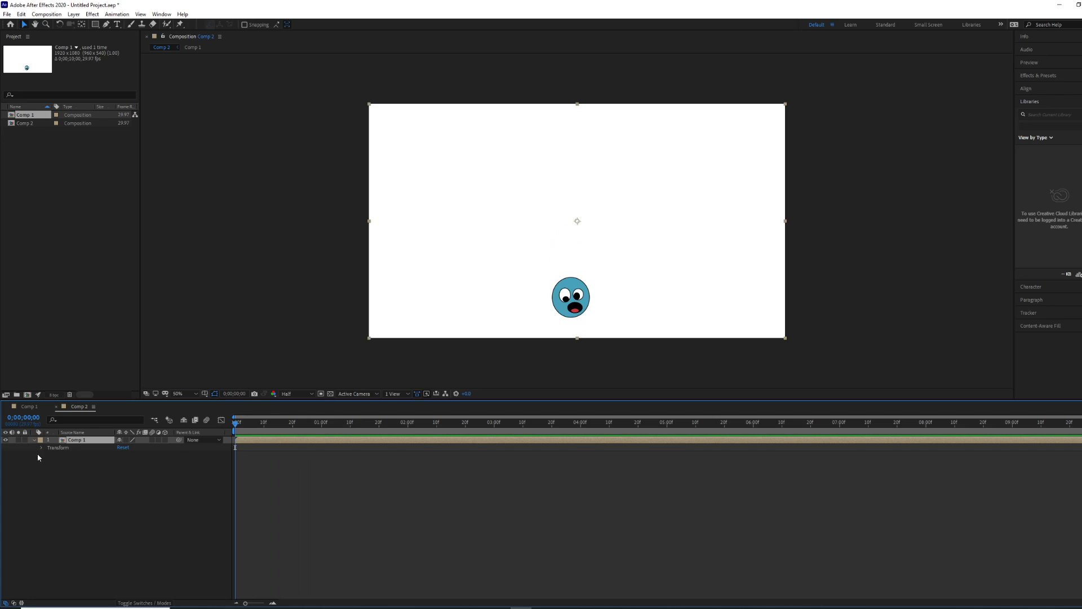
left_click(41, 448)
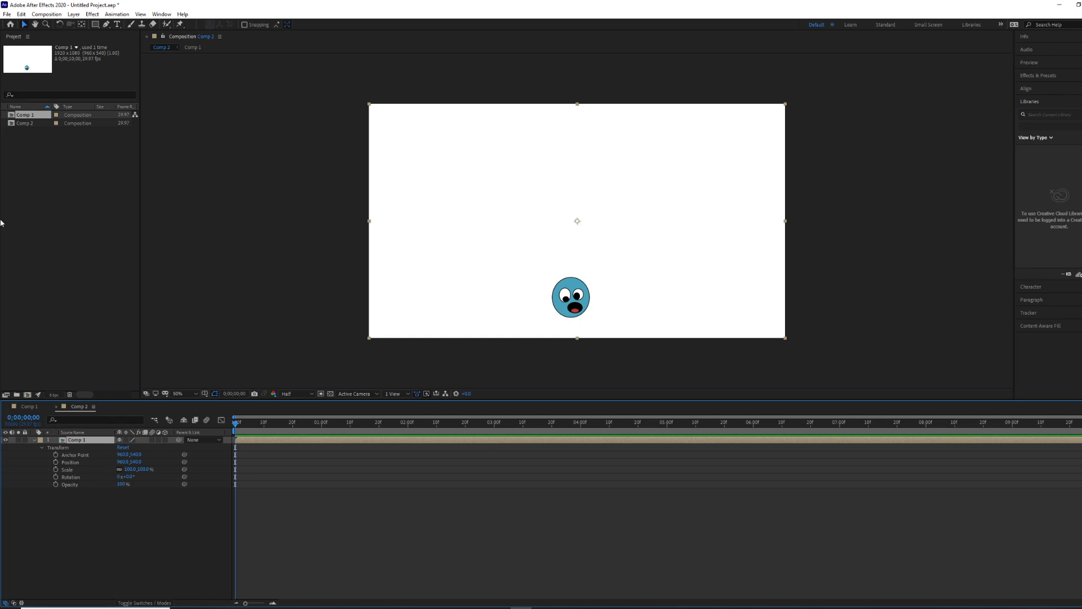
- Add three more Comp 1 copies to Comp 2, shifting each left or right for spacing
left_click_drag(26, 115, 578, 228)
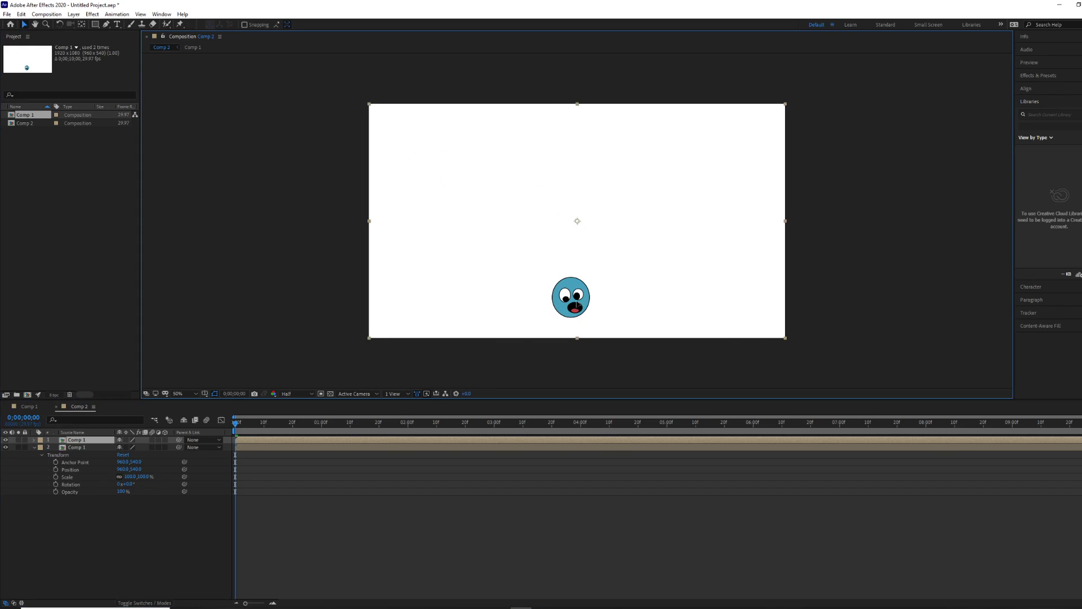
left_click_drag(596, 287, 499, 286)
left_click_drag(29, 116, 578, 229)
left_click_drag(580, 293, 681, 286)
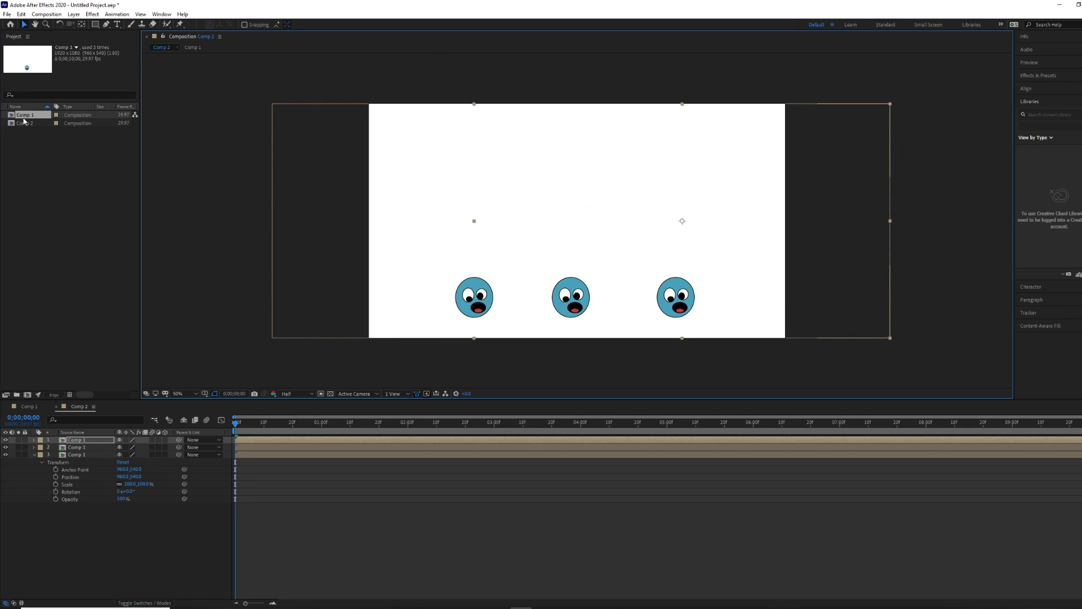
left_click_drag(30, 116, 560, 230)
left_click_drag(540, 286, 528, 283)
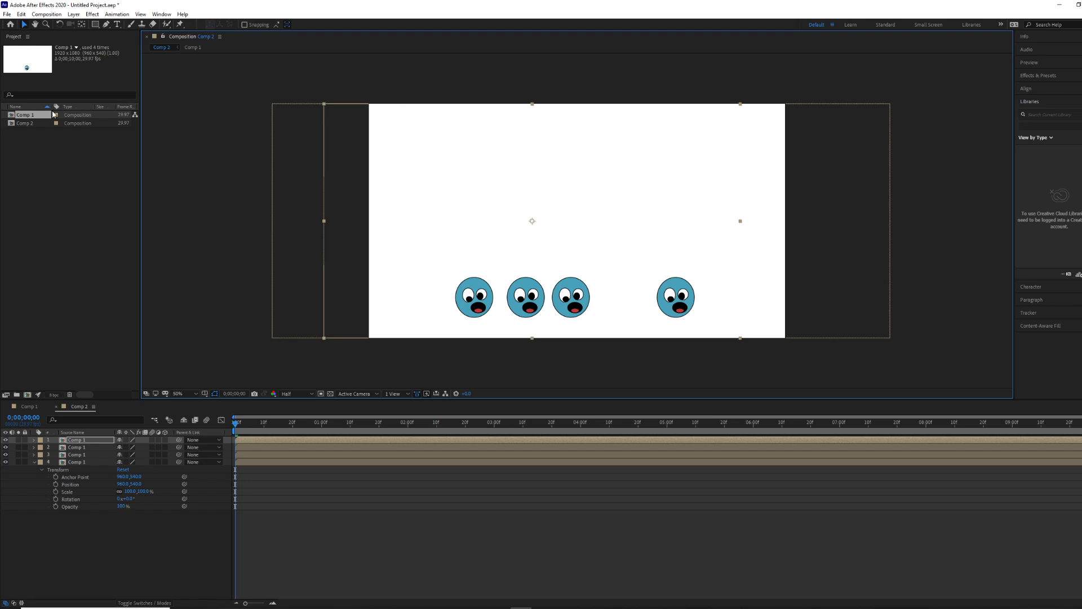
- Add a fifth Comp 1 copy, space it evenly, collapse its Transform, and preview the row
left_click_drag(53, 115, 609, 222)
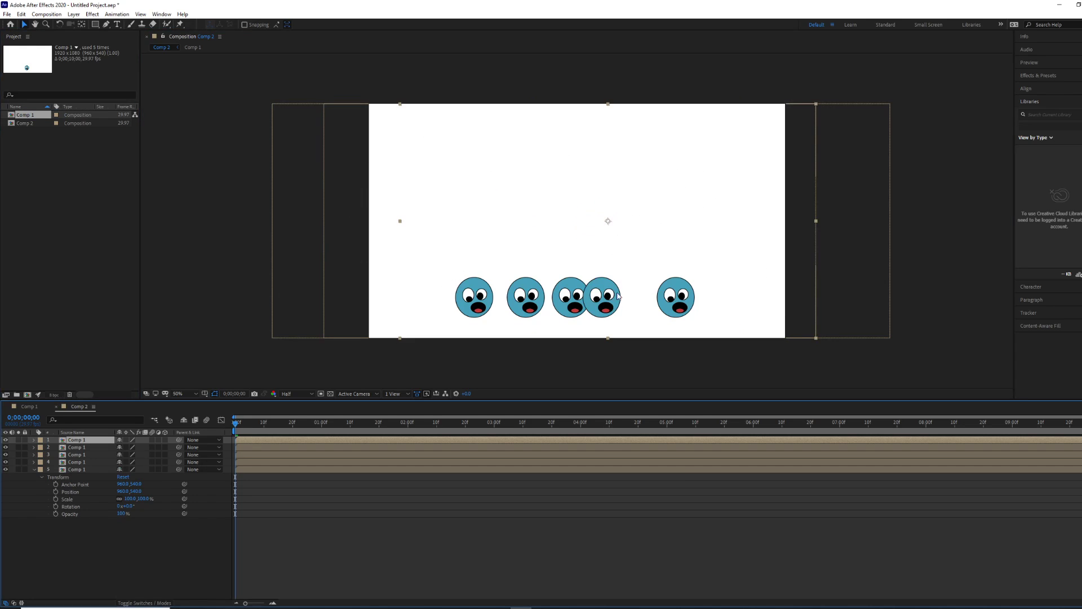
left_click_drag(620, 303, 641, 302)
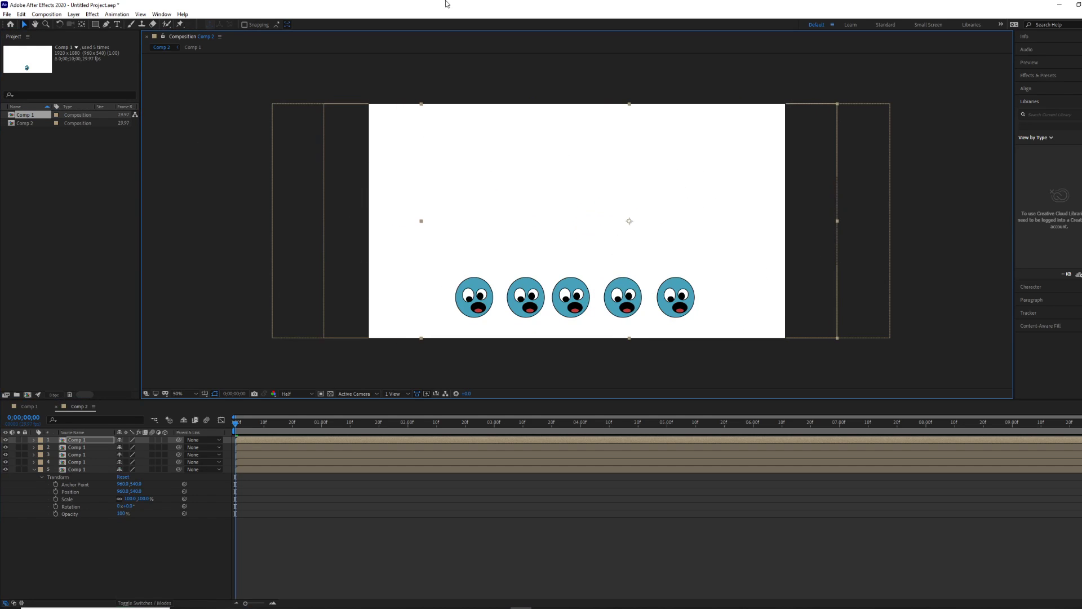
left_click(240, 313)
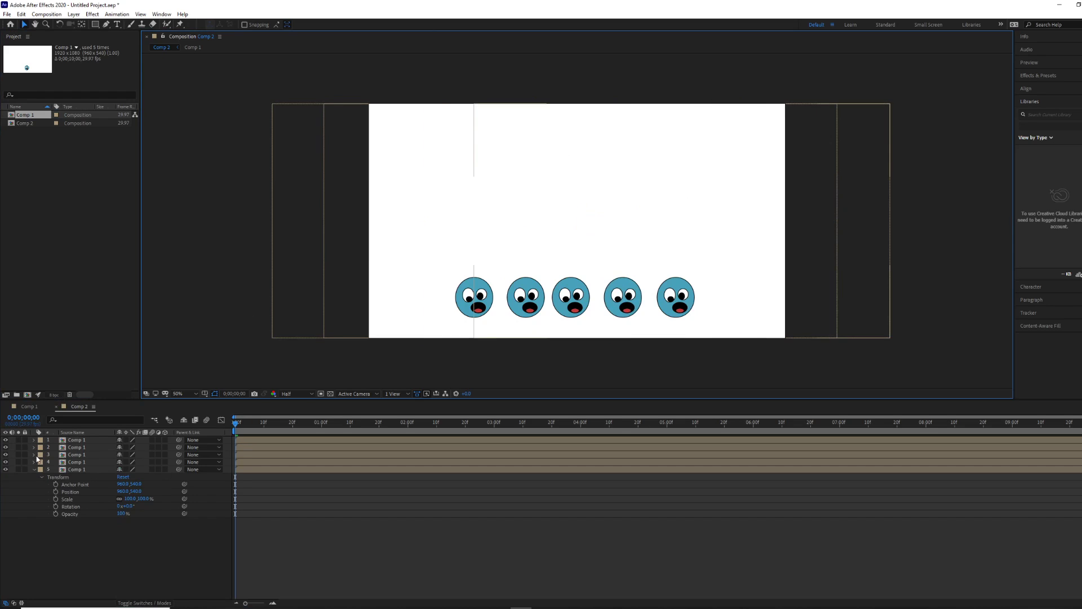
left_click(33, 469)
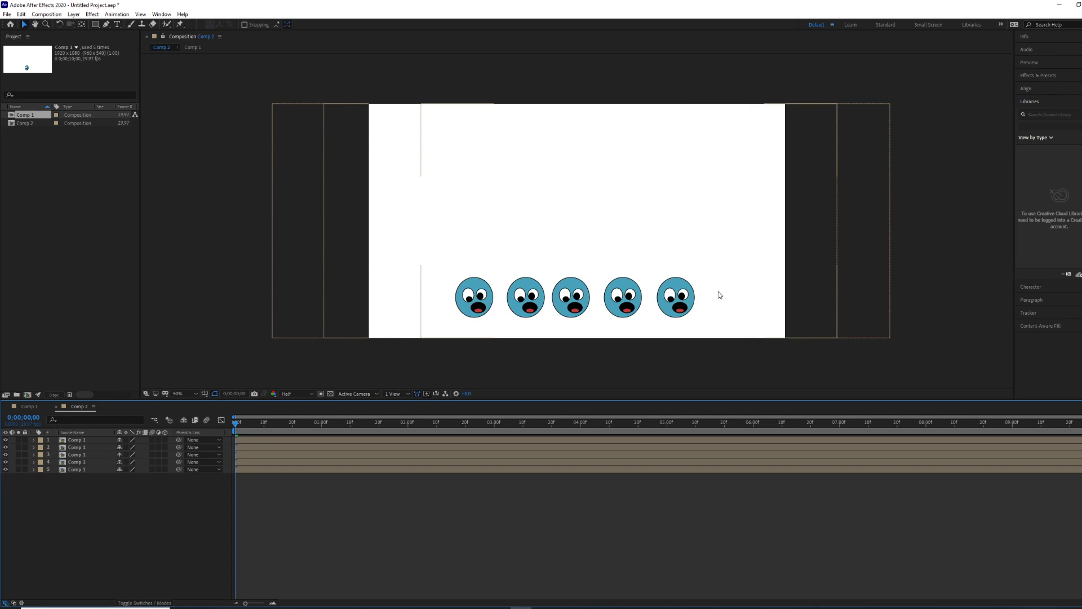
key("space")
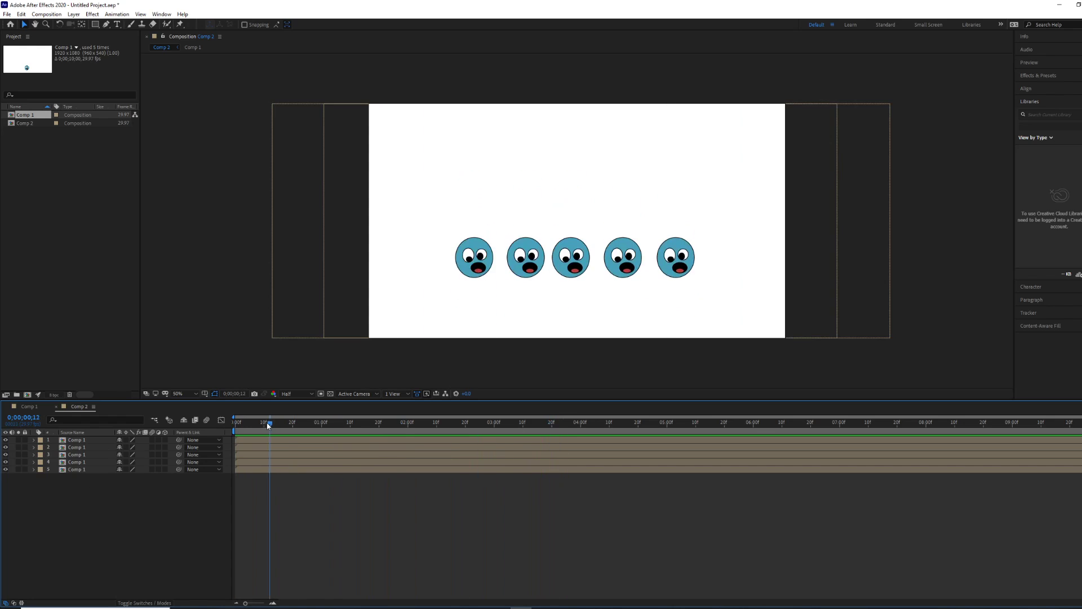
key("space")
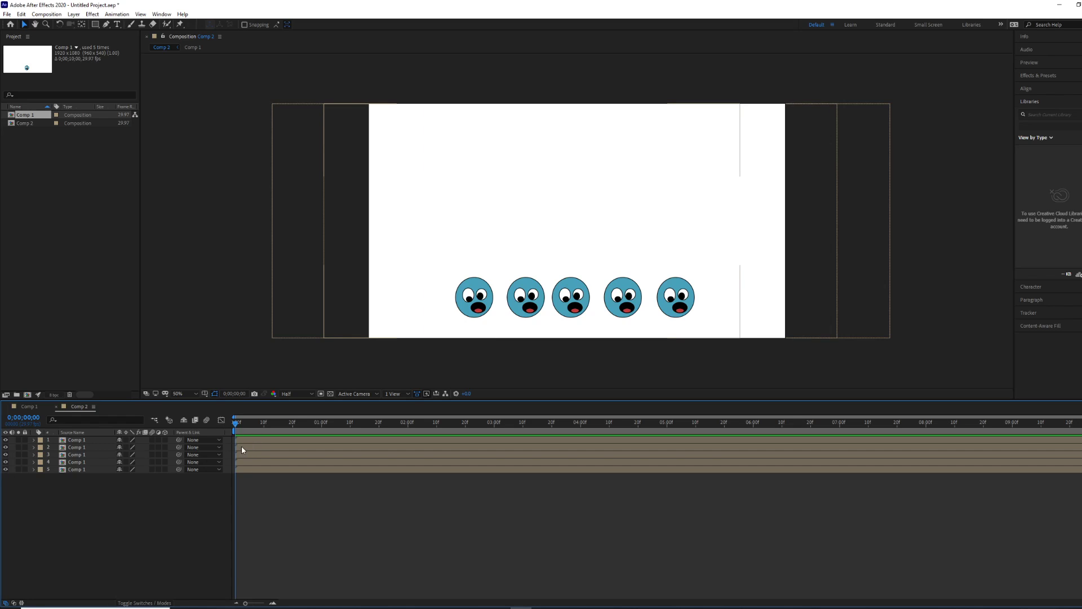
- Delay the second Comp 1 copy's start by a few frames and preview the staggered bounce
left_click_drag(242, 449, 300, 471)
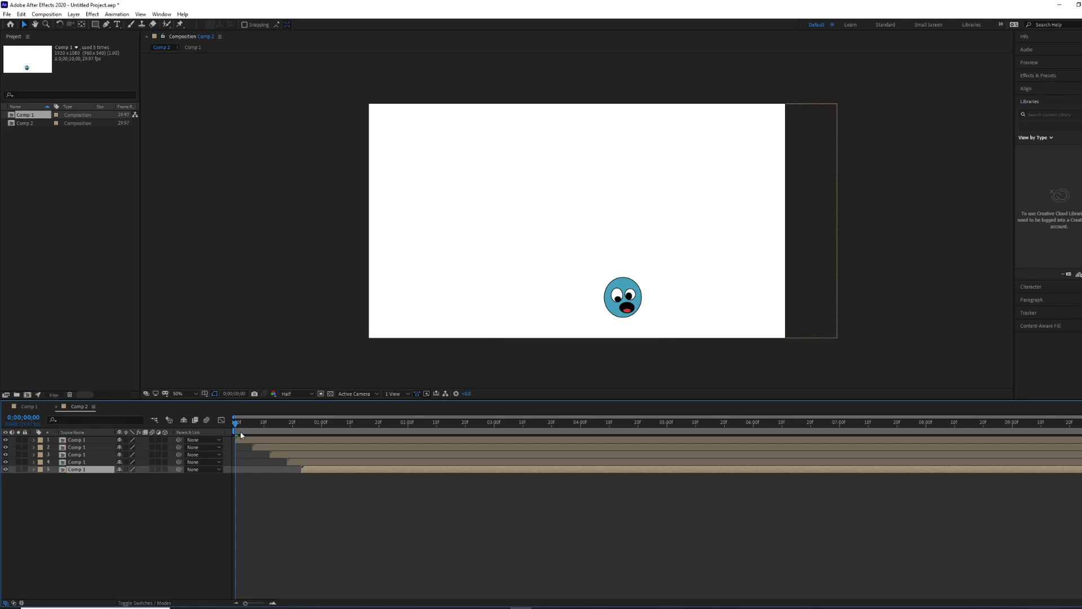
key("space")
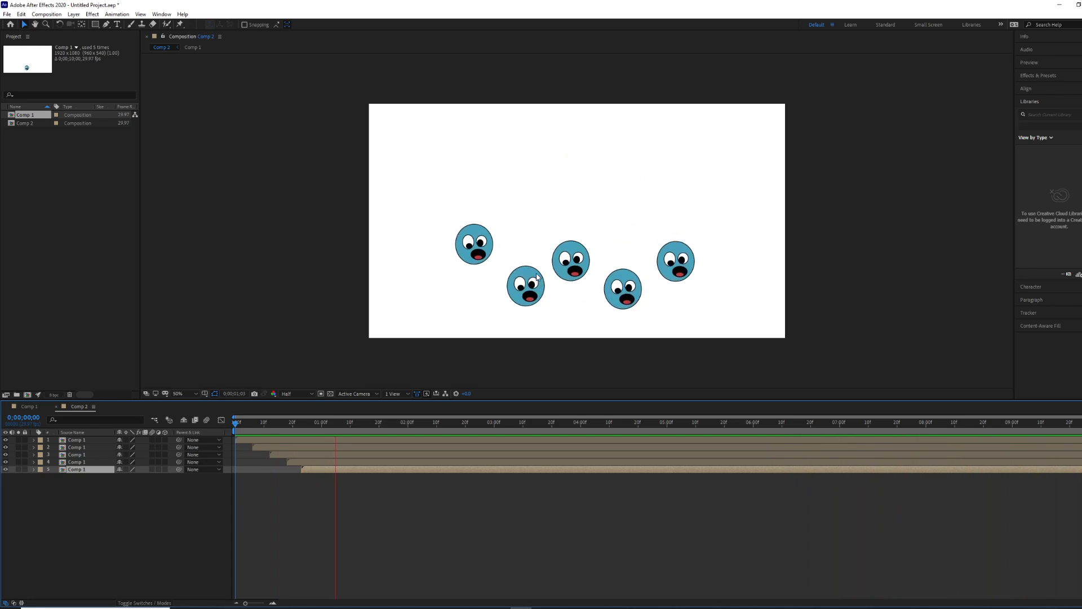
key("space")
- Delete Comp 1 copies 2–5 and move the remaining face toward the left
left_click(89, 448)
left_click(92, 454, "shift")
left_click(93, 461, "shift")
left_click(91, 469, "shift")
key("Delete")
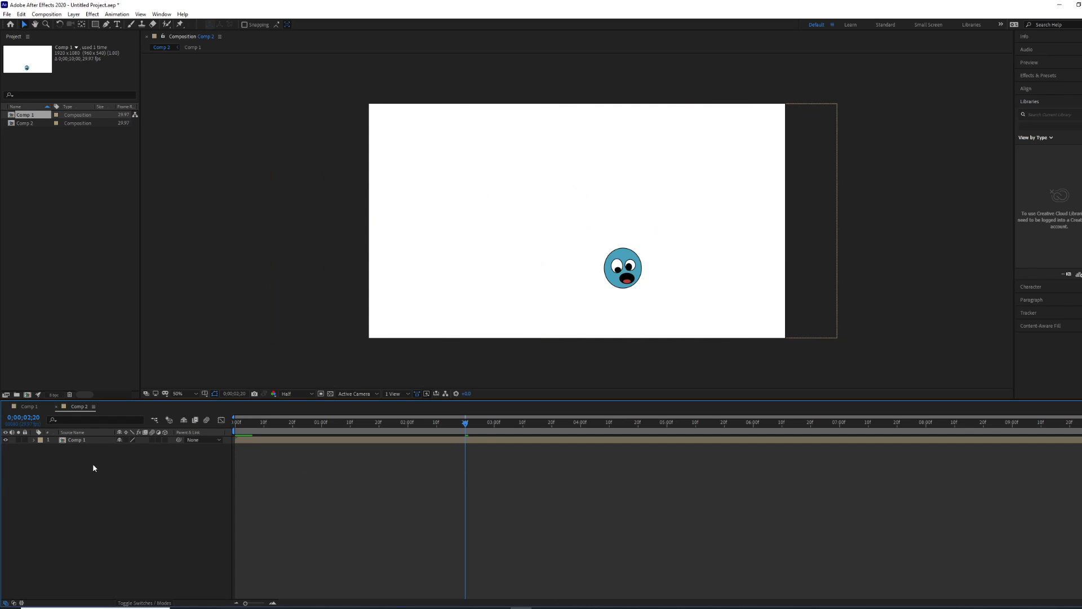
left_click(632, 269)
left_click_drag(629, 261, 578, 259)
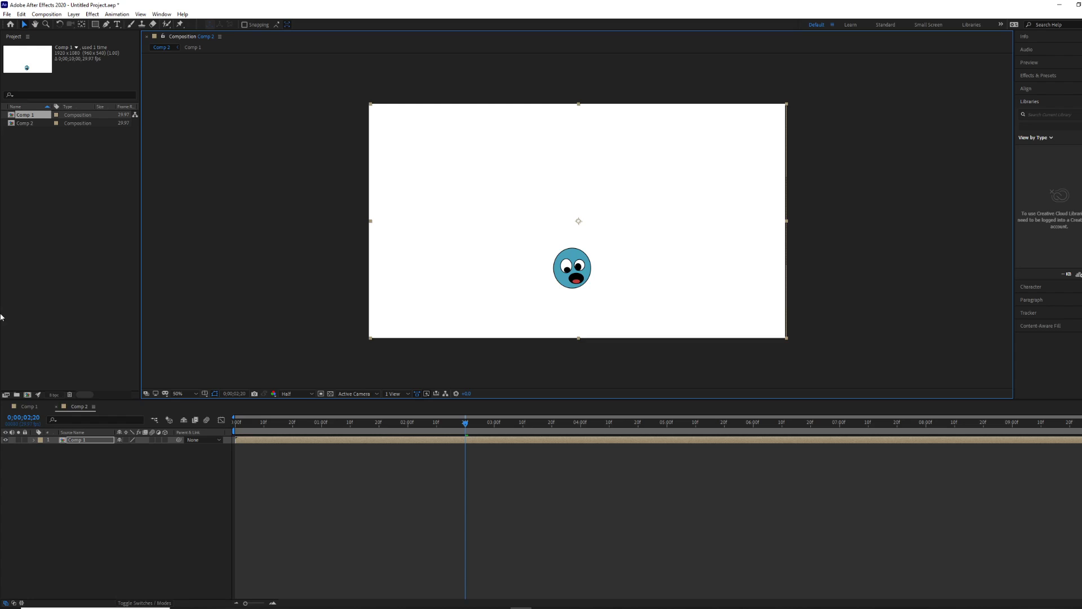
- Set a starting Position keyframe at frame 0 with the face on the left
left_click(35, 443)
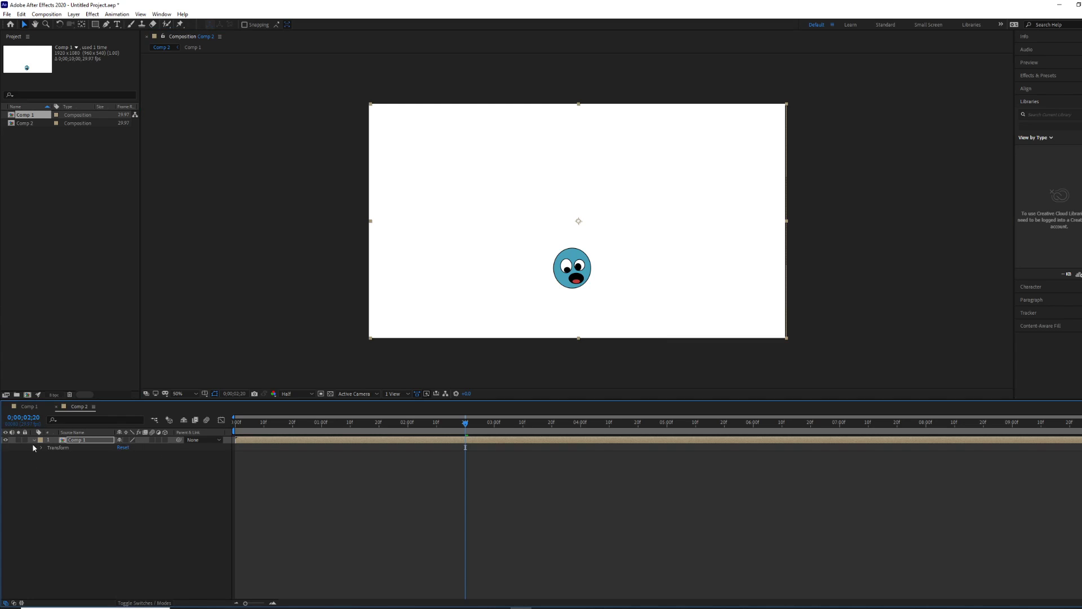
left_click(41, 447)
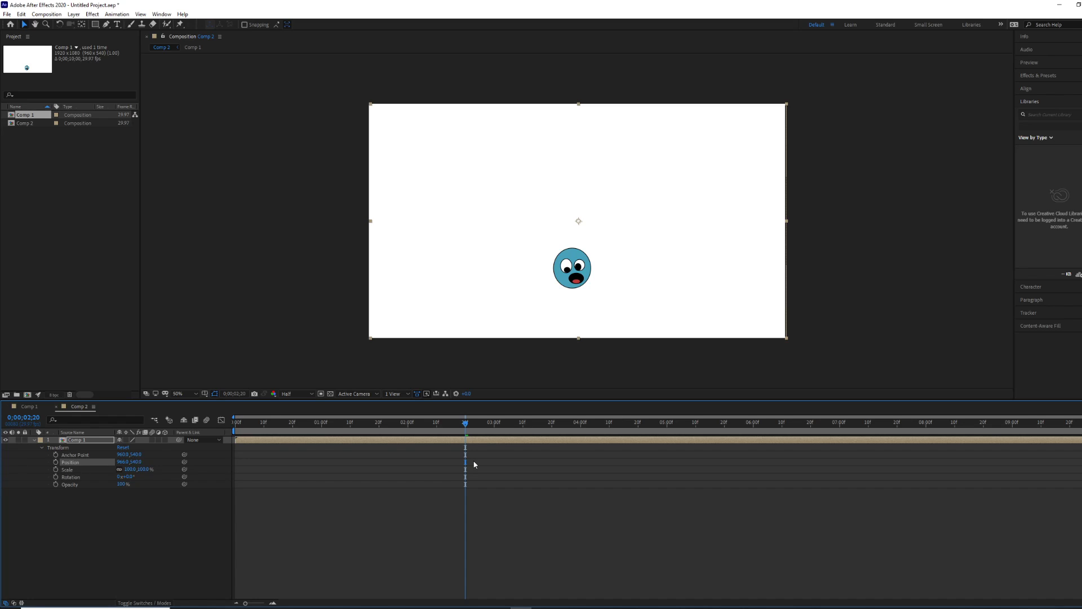
left_click_drag(466, 427, 183, 431)
left_click(56, 462)
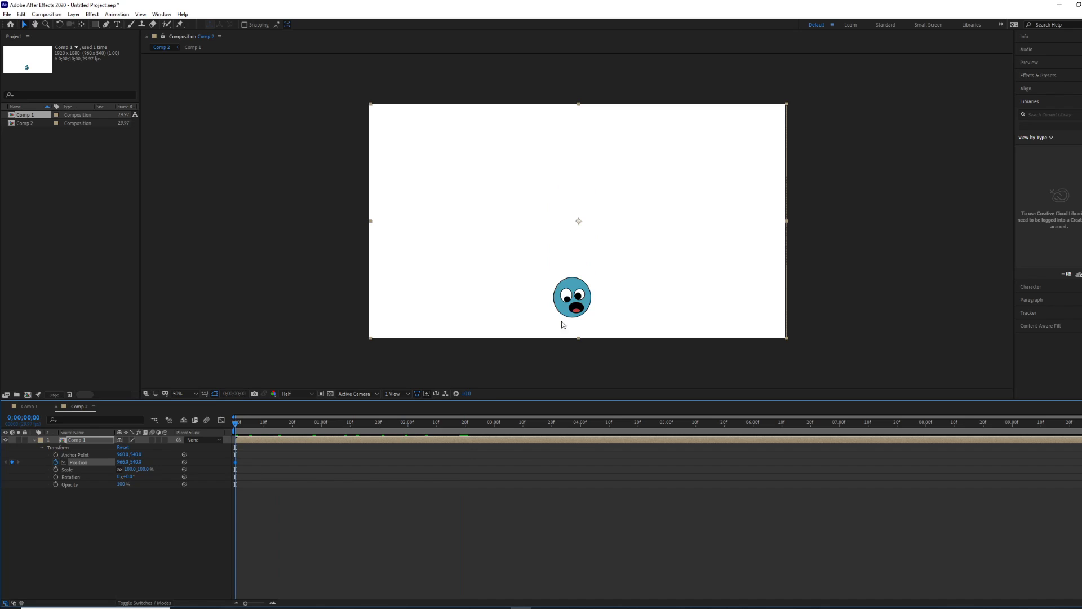
left_click_drag(563, 299, 390, 300)
- Add an end Position keyframe at 0;00;09;29 on the right side and preview the travel
left_click_drag(234, 425, 1077, 445)
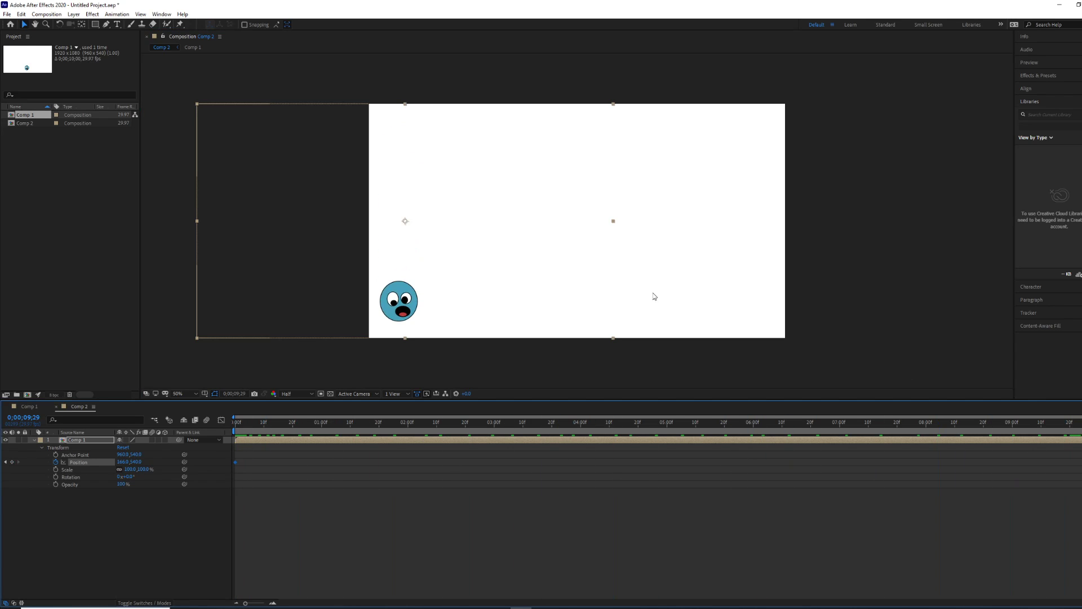
left_click_drag(398, 294, 760, 291)
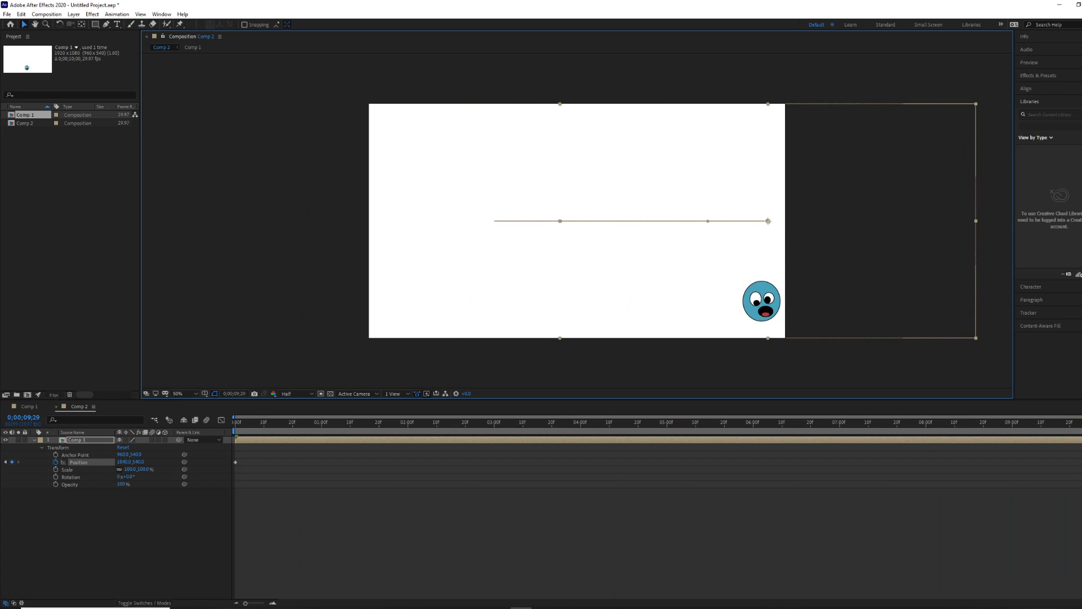
left_click_drag(1074, 468, 224, 469)
key("space")
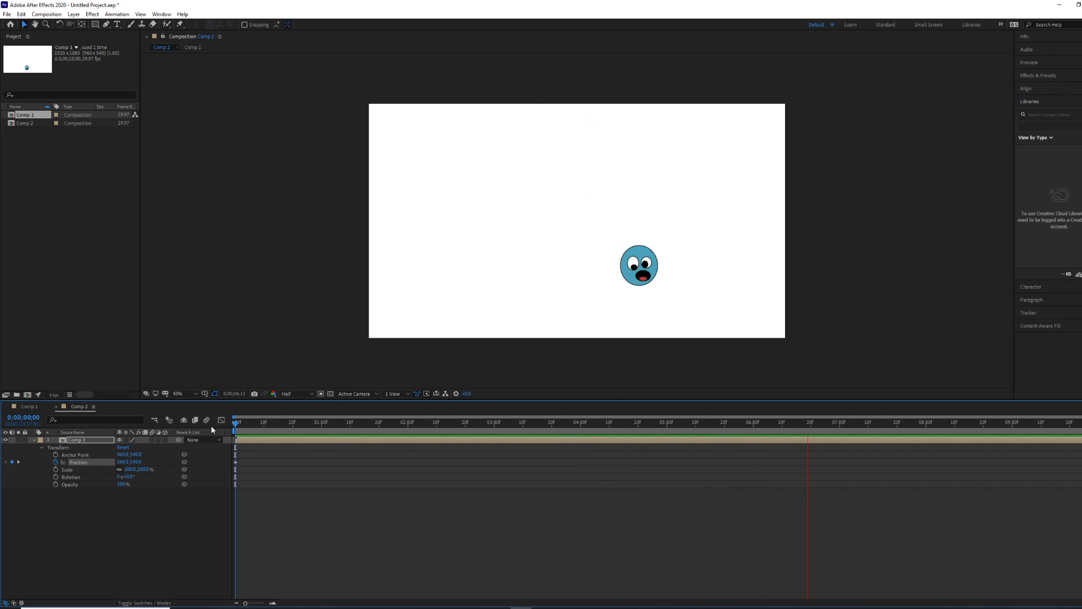
key("space")
- Push the face's start off the left edge (x -82) and end past the right (x 1992), then preview
left_click_drag(937, 424, 125, 404)
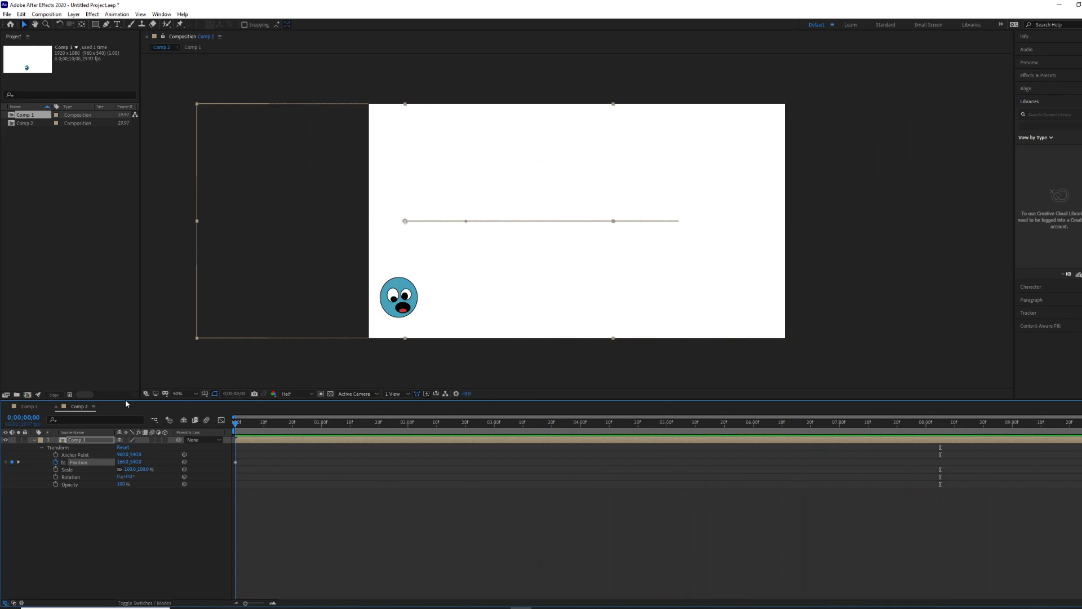
left_click(32, 440)
left_click(64, 203)
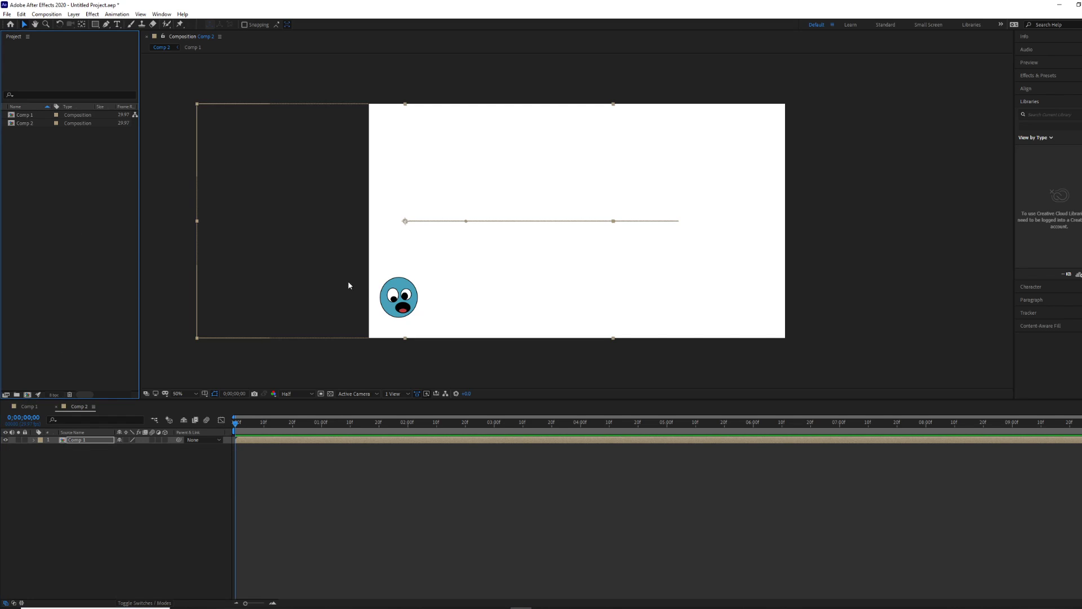
left_click(32, 440)
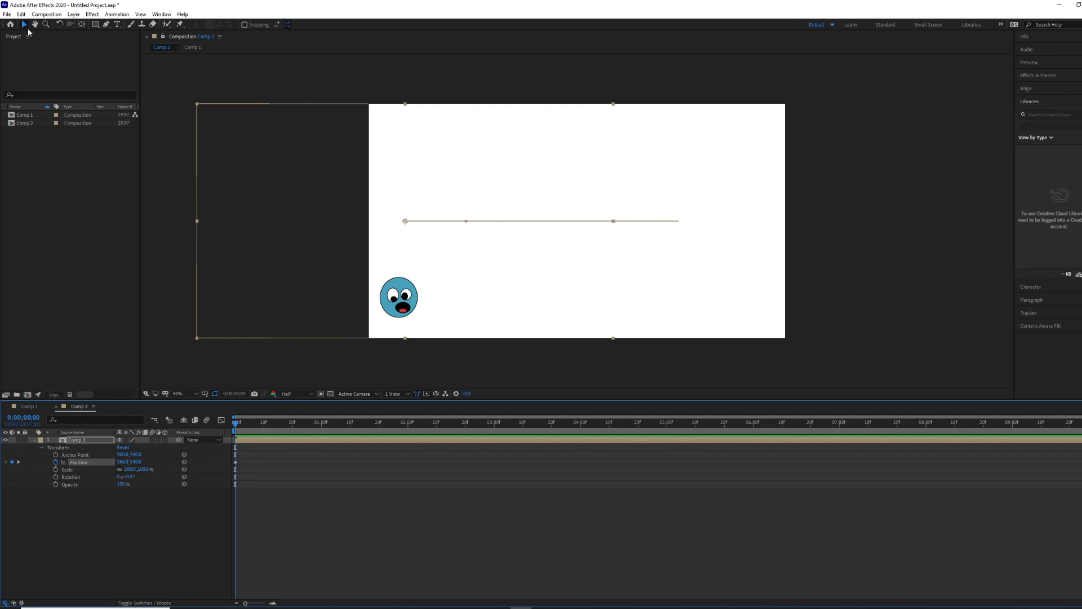
left_click_drag(407, 297, 348, 299)
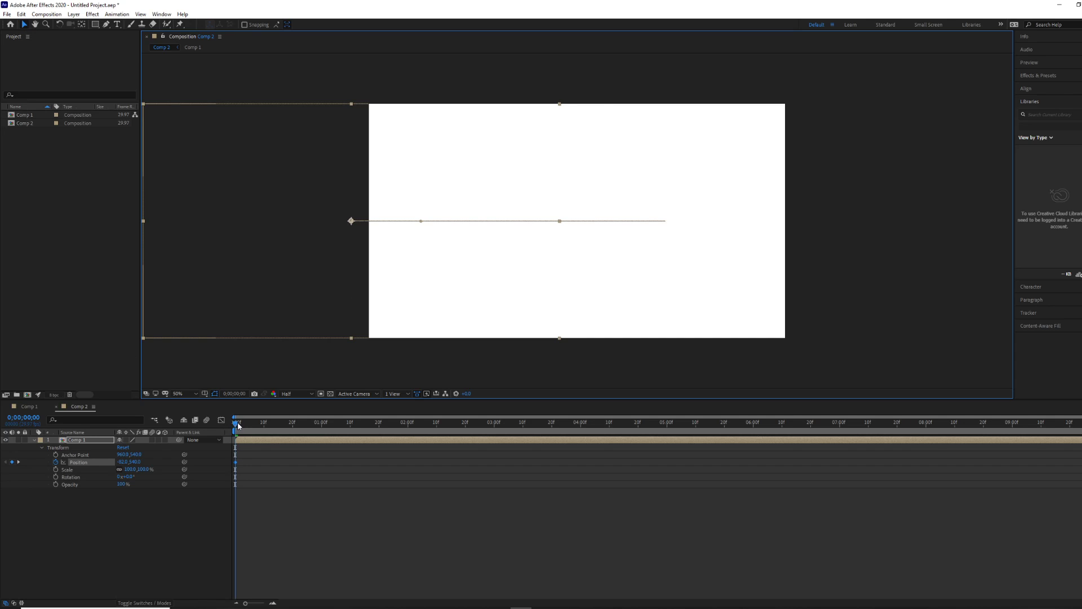
left_click_drag(238, 426, 1074, 424)
left_click_drag(475, 312, 891, 311)
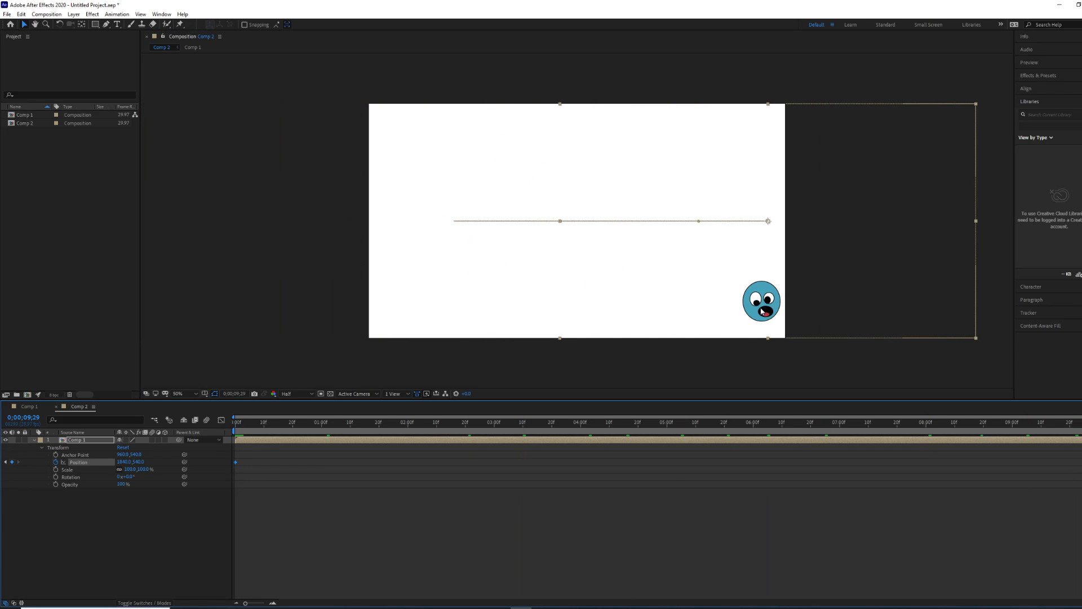
left_click_drag(761, 311, 797, 309)
key("space")
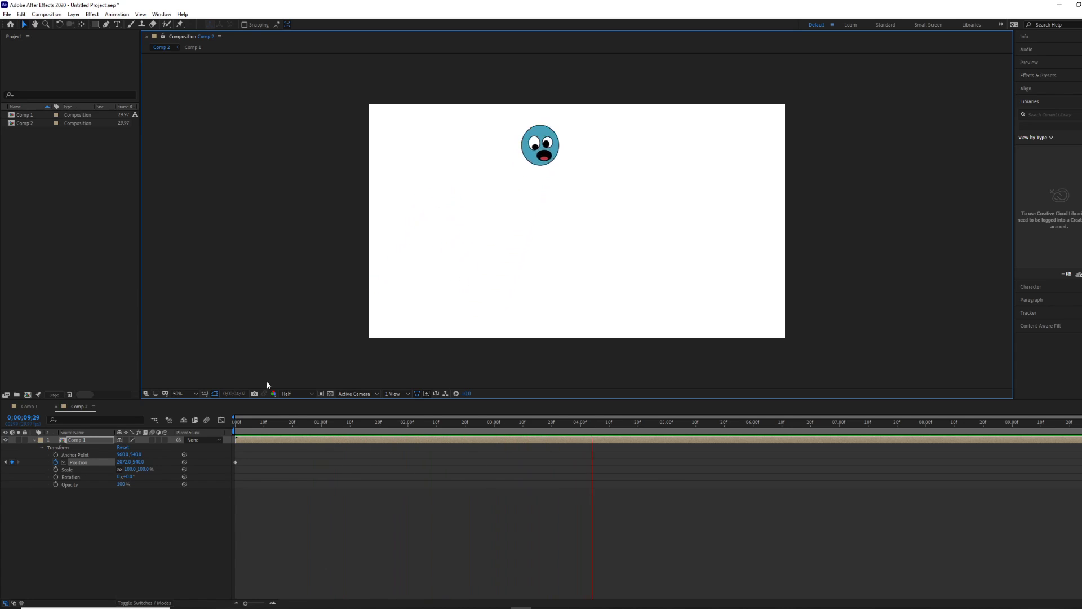
key("space")
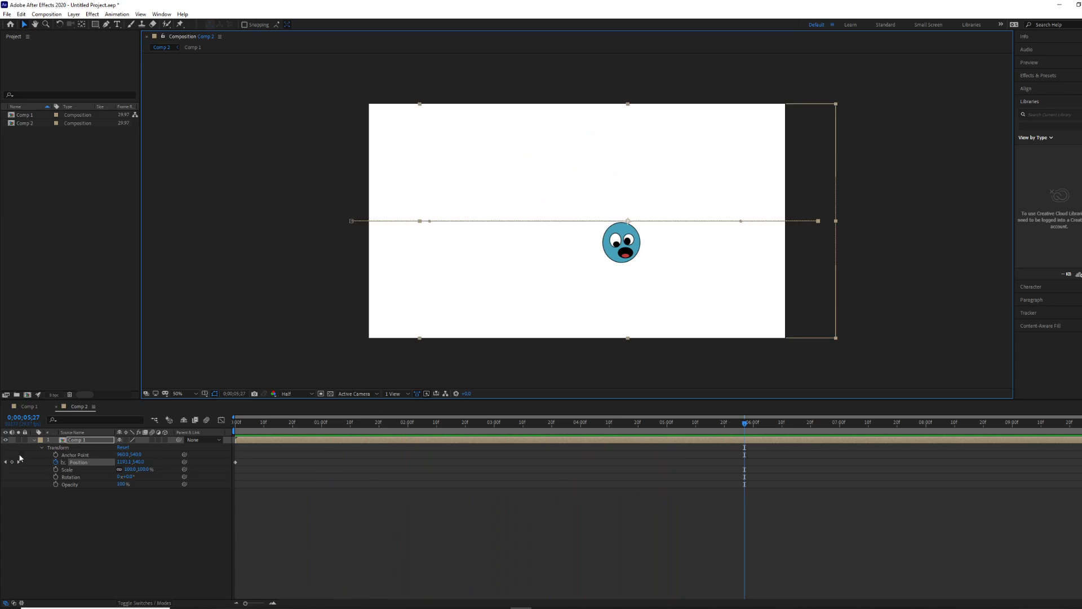
- Draw a ground rectangle at frame 0, then undo the accidental mask it made on the face layer
left_click(35, 440)
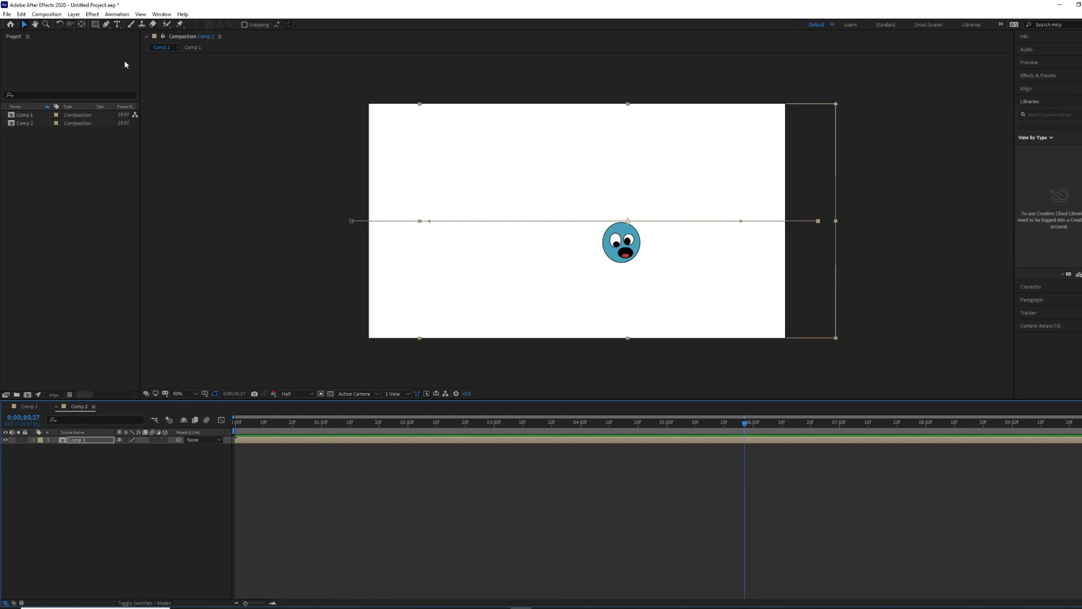
left_click(96, 25)
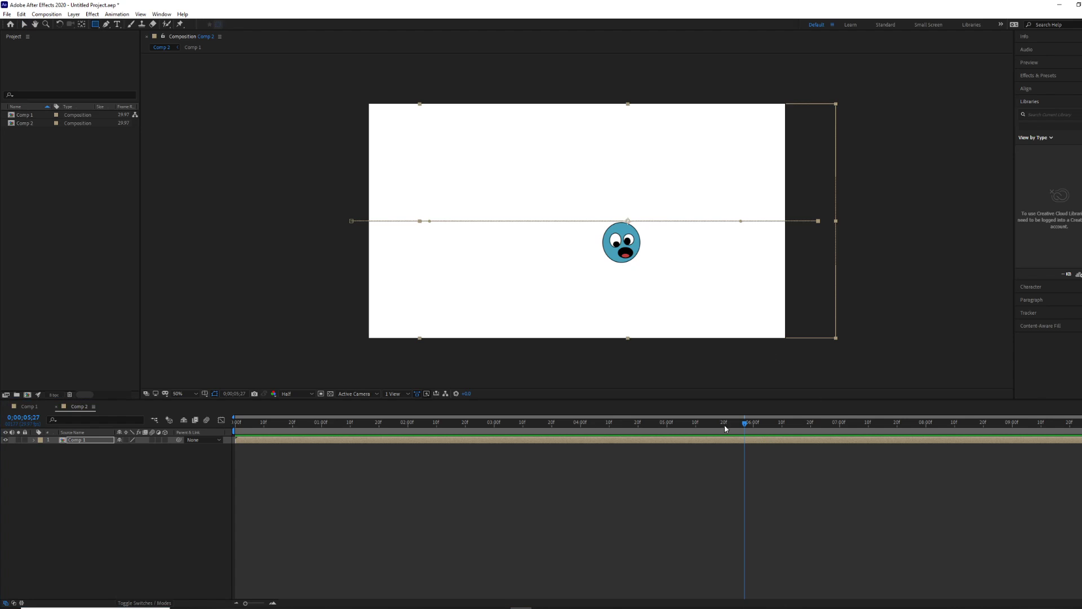
left_click_drag(745, 428, 328, 446)
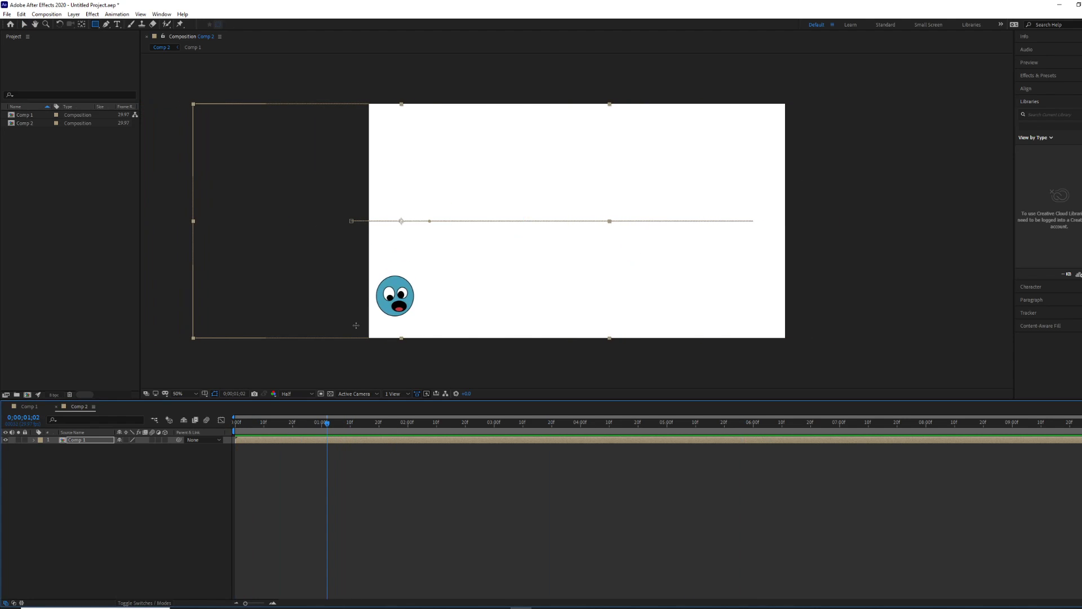
left_click_drag(351, 315, 846, 353)
key("ctrl+z")
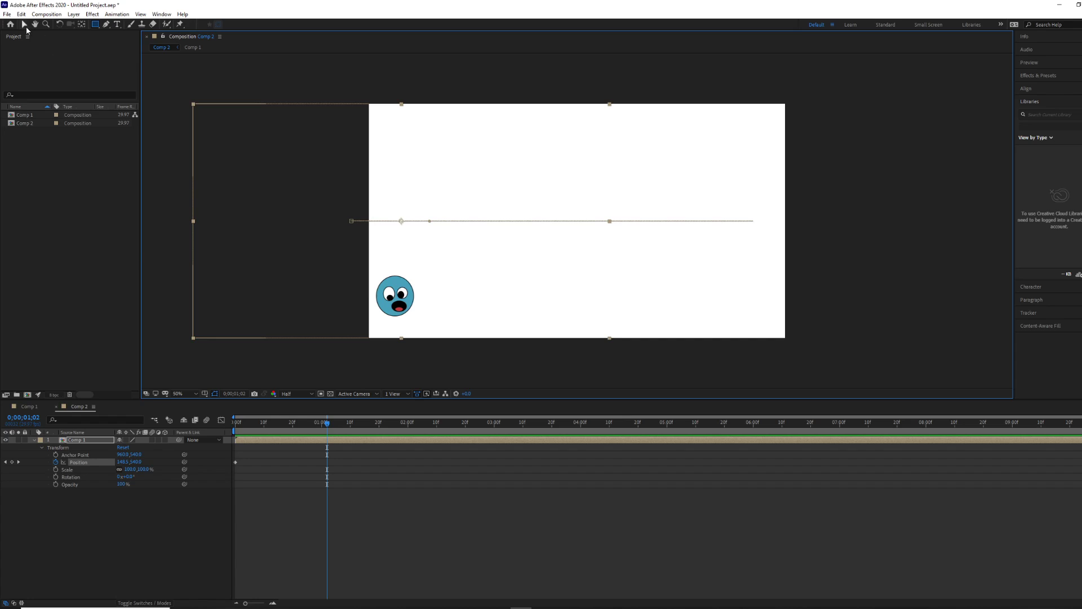
- Draw a green rectangle across the bottom, move Shape Layer 1 beneath Comp 1, and preview
left_click(25, 24)
left_click(336, 82)
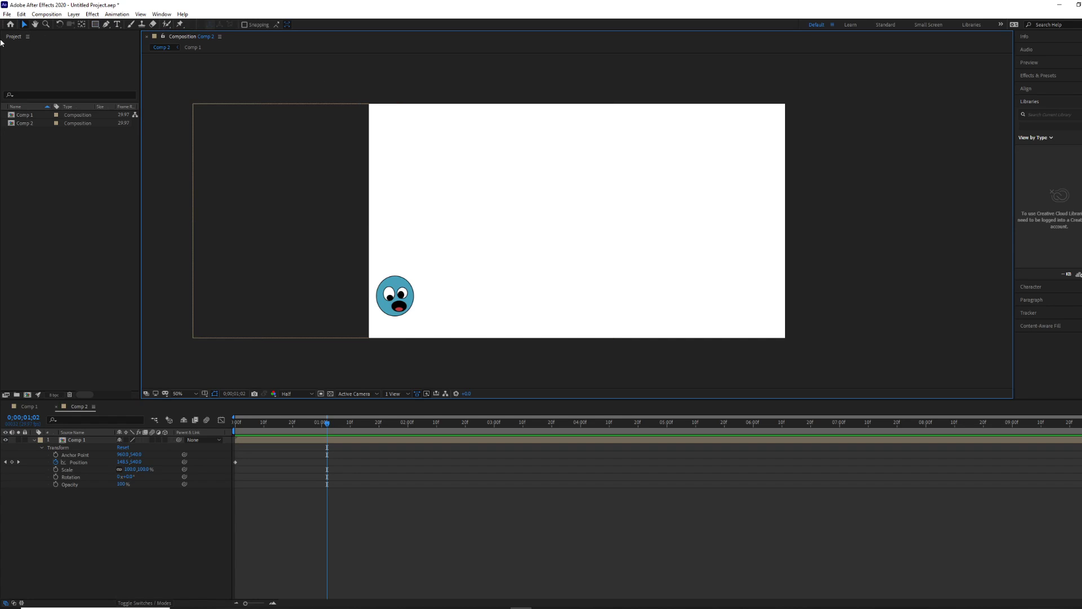
left_click(95, 25)
left_click_drag(350, 316, 835, 351)
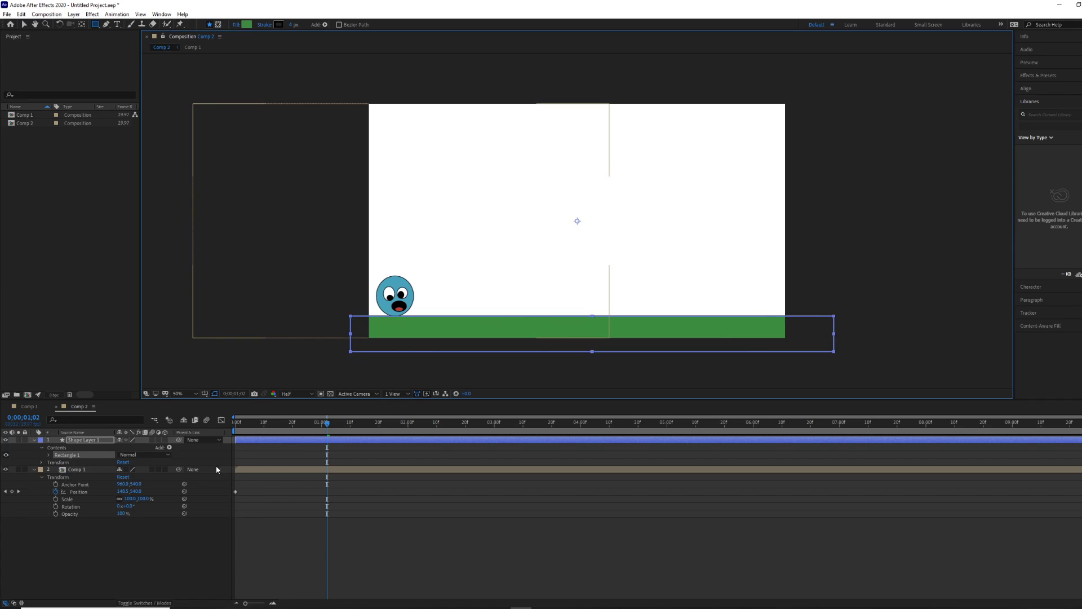
left_click_drag(84, 444, 94, 526)
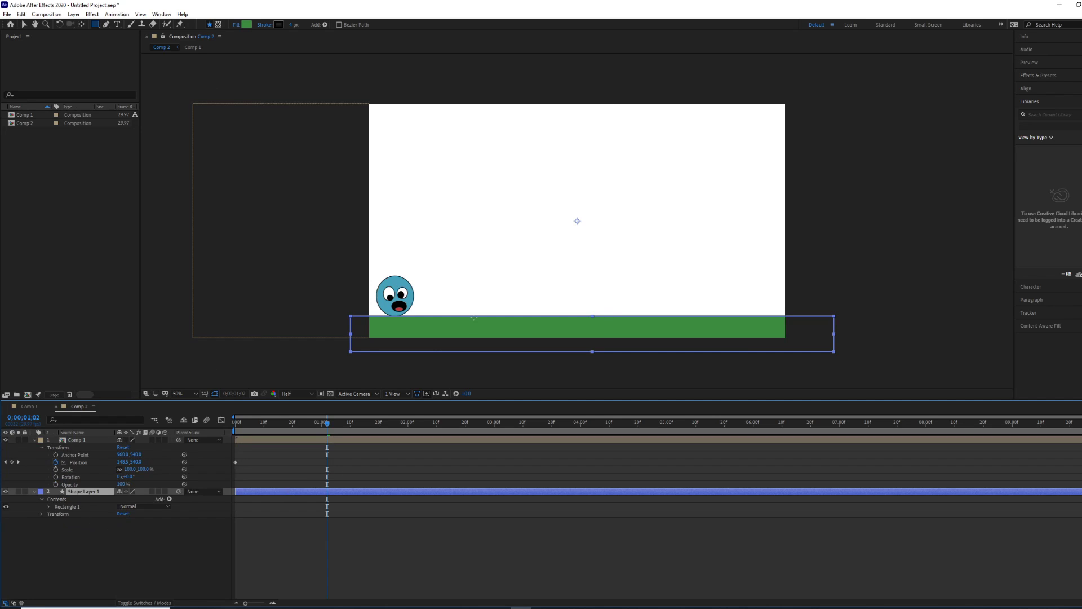
key("space")
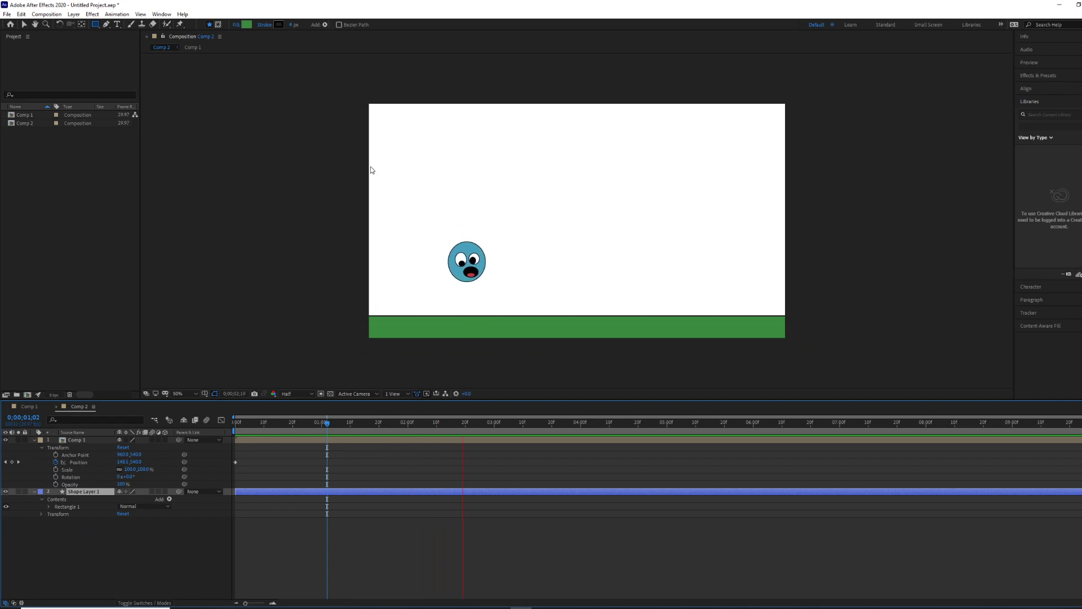